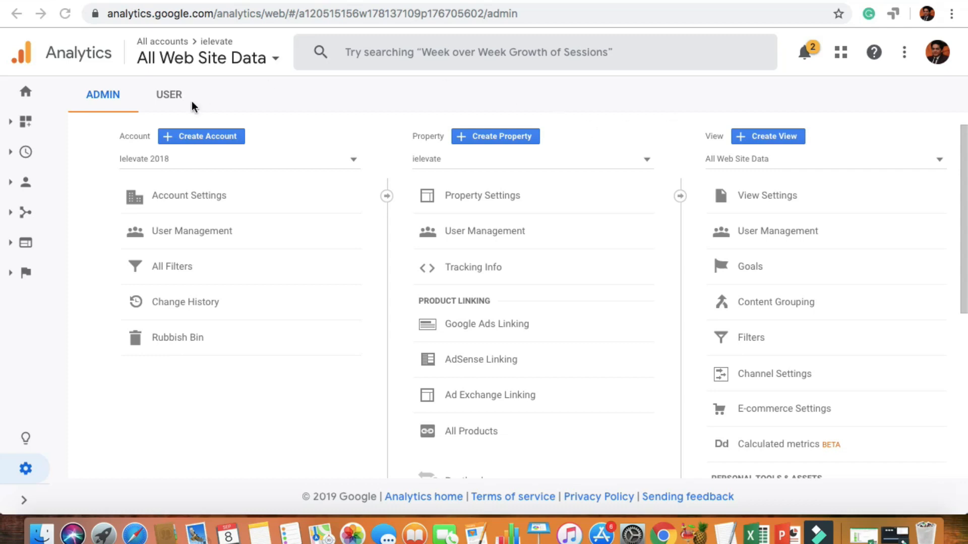
Open the Starter Dashboard from the customisation dashboards list
left_click(26, 96)
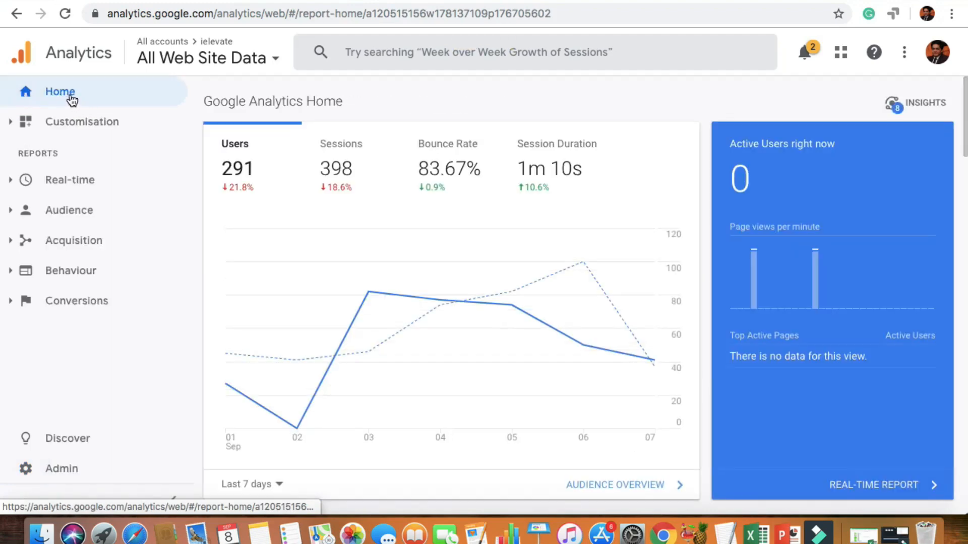
left_click(83, 132)
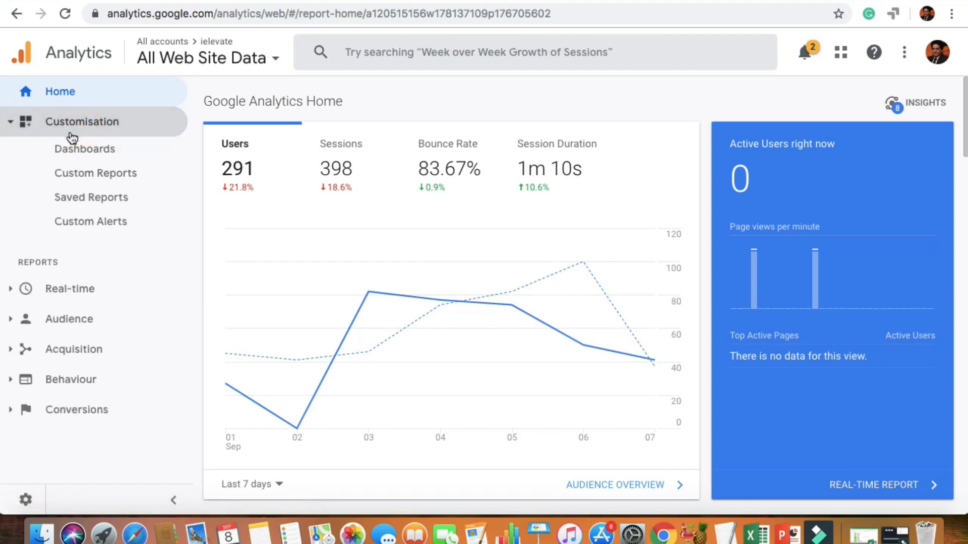
left_click(95, 158)
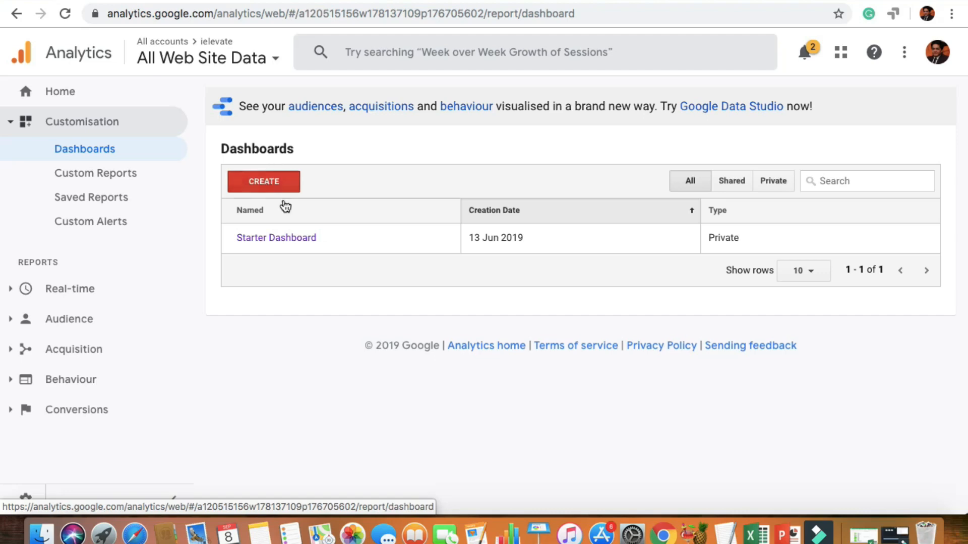
left_click(281, 239)
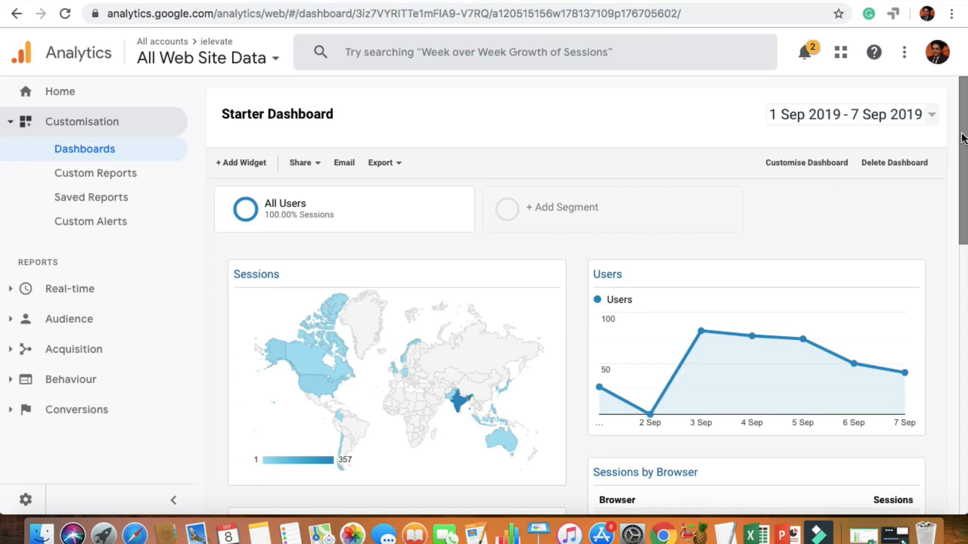
Review the Starter Dashboard's widgets and delete its Sessions map widget
left_click_drag(963, 137, 960, 174)
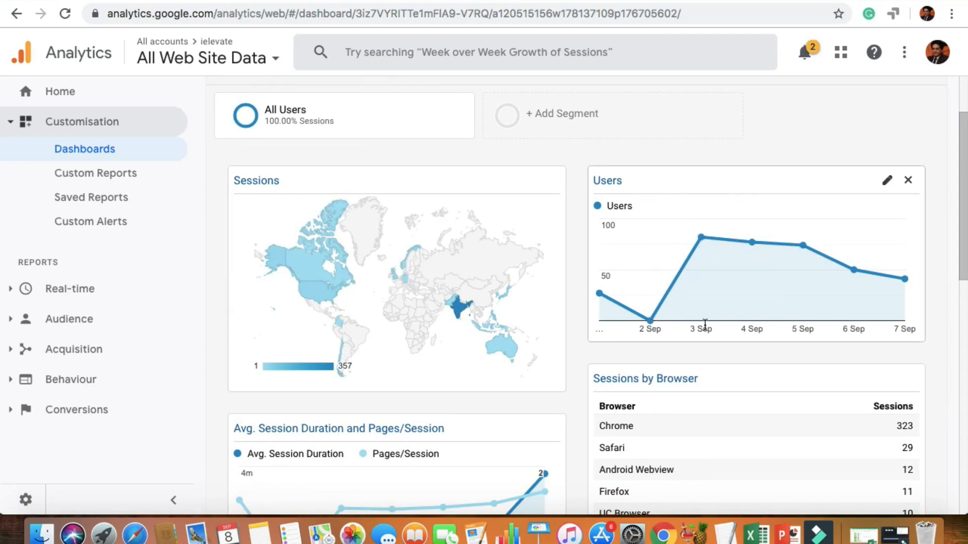
mouse_move(700, 238)
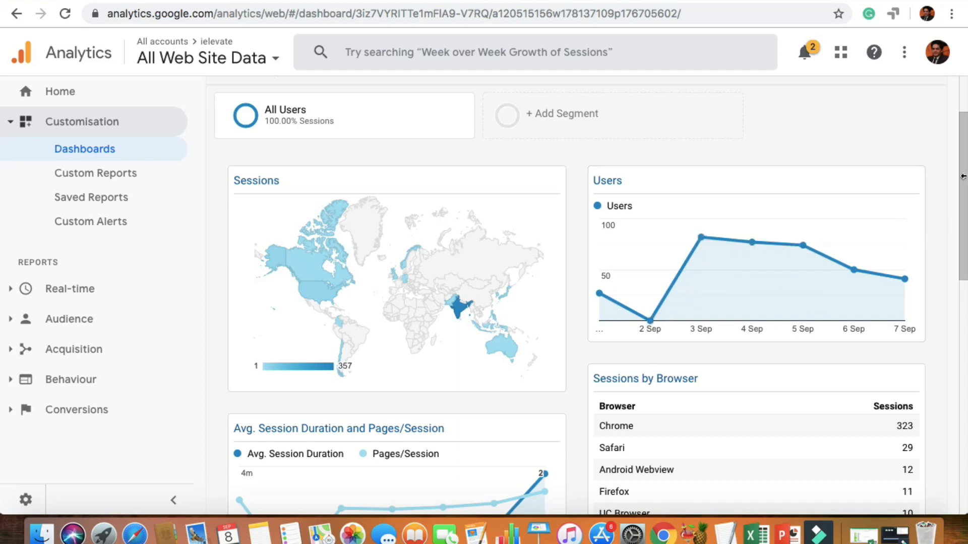
left_click_drag(962, 177, 960, 255)
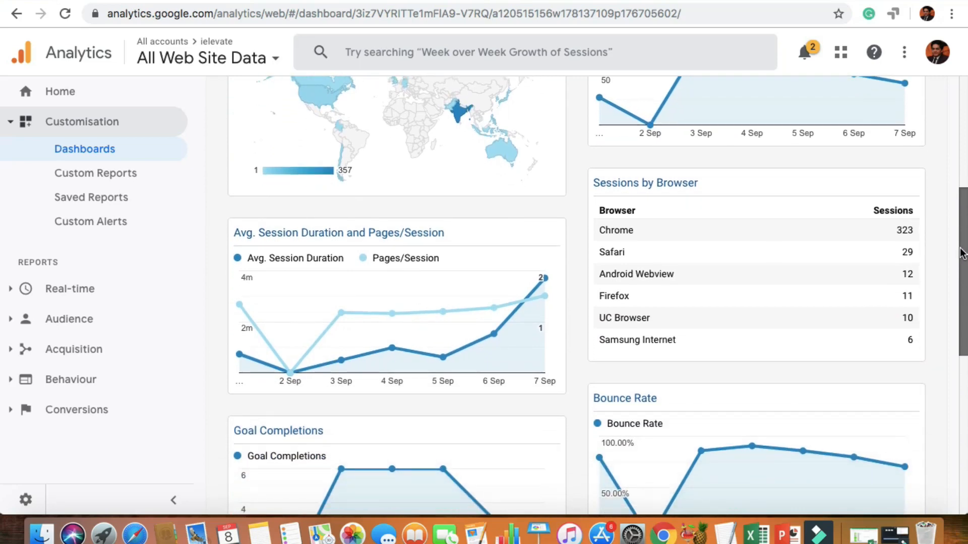
left_click_drag(960, 253, 961, 164)
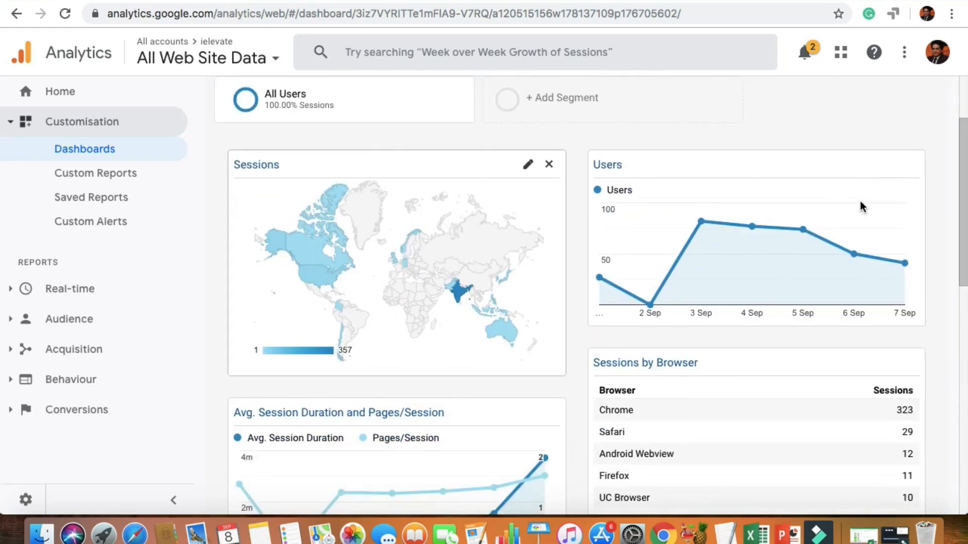
left_click_drag(959, 154, 962, 76)
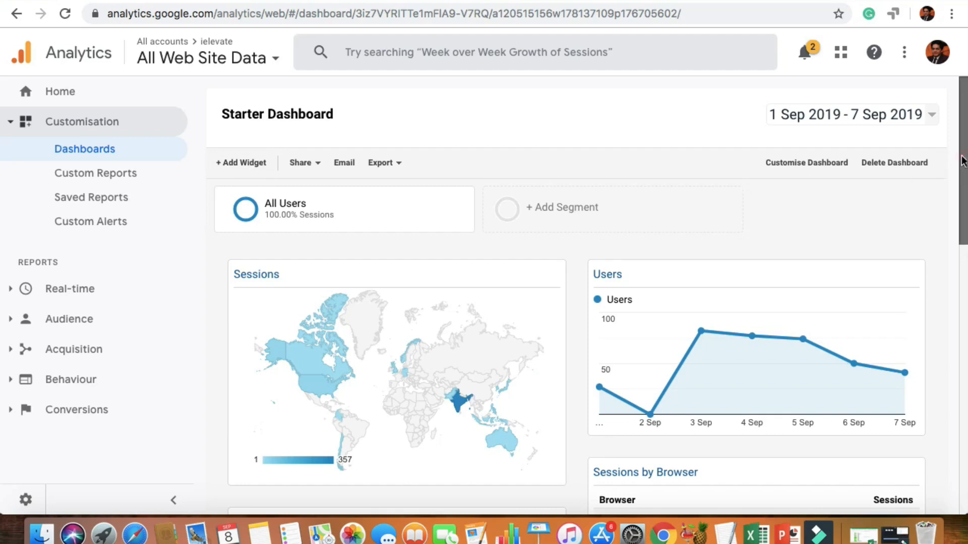
left_click_drag(964, 160, 964, 196)
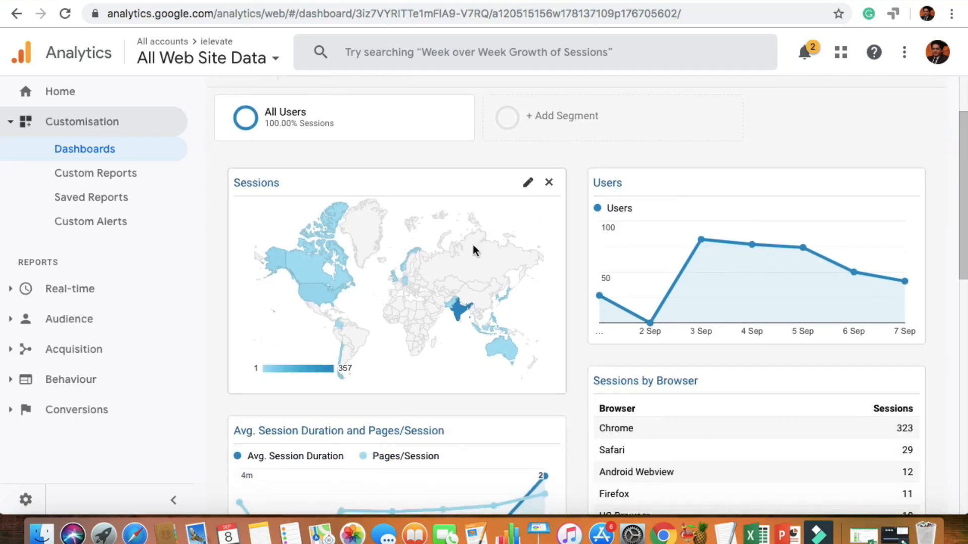
left_click(549, 182)
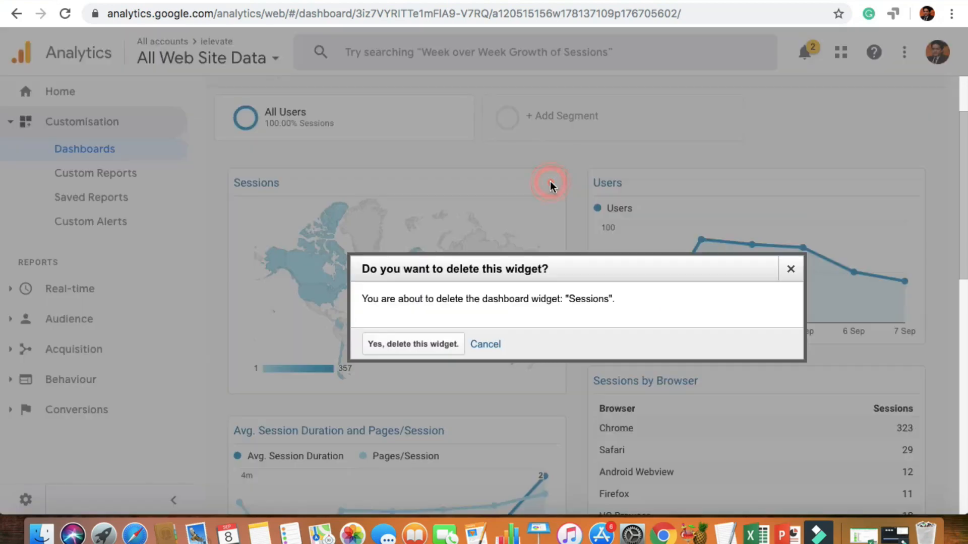
left_click(418, 347)
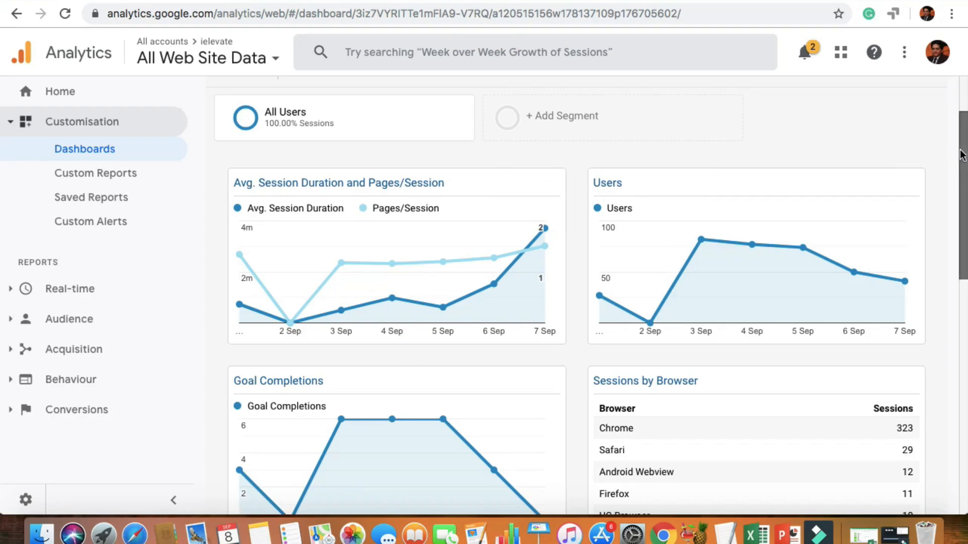
Return to the dashboards list, start creating a new dashboard and choose to import it from the gallery
left_click_drag(963, 154, 961, 120)
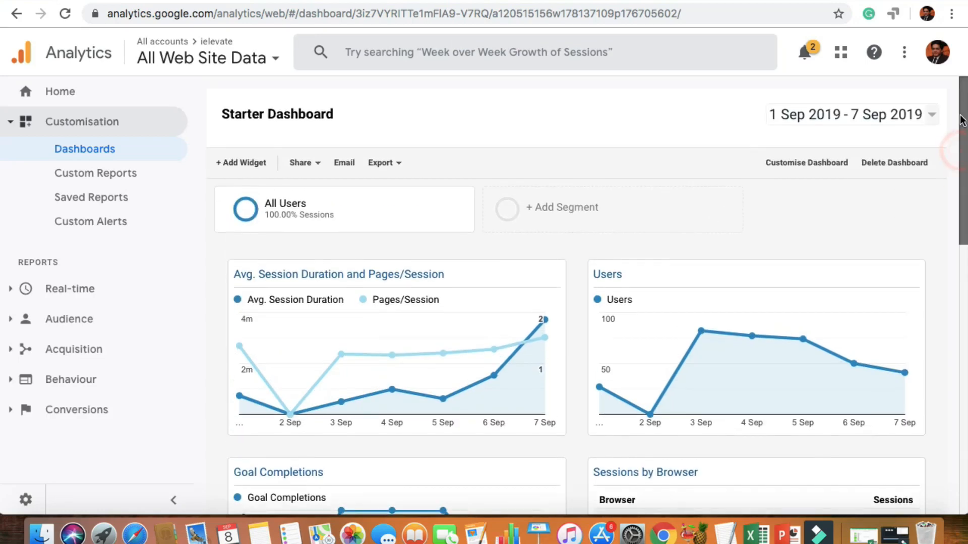
left_click(90, 149)
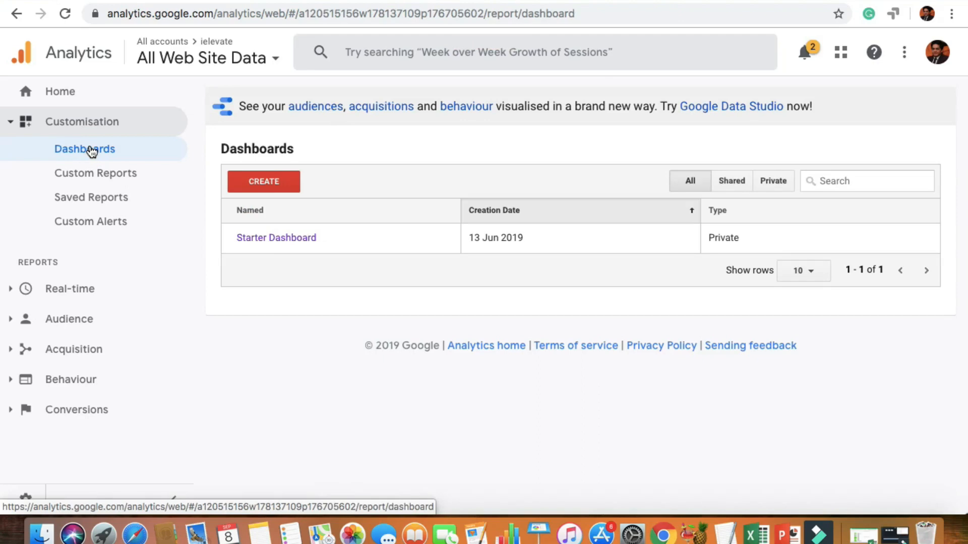
left_click(259, 184)
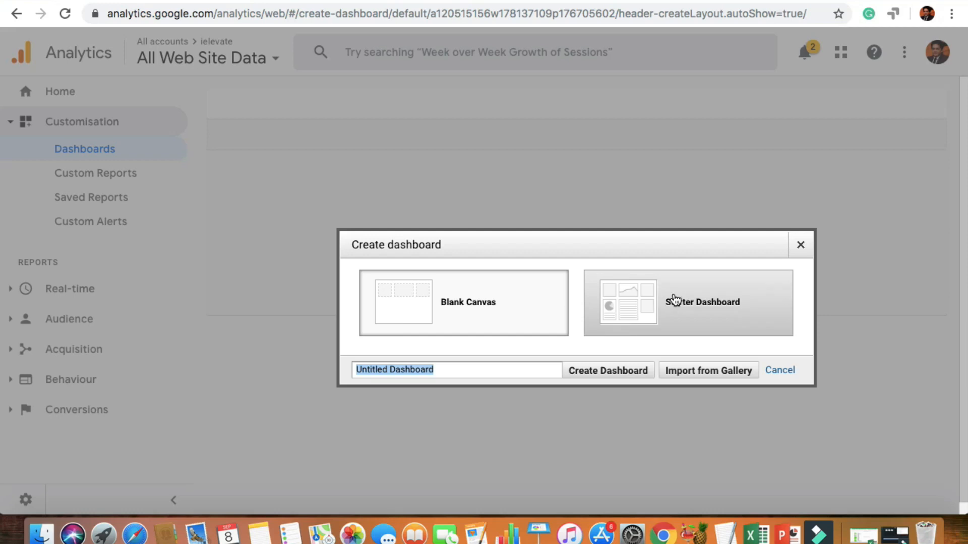
left_click(698, 375)
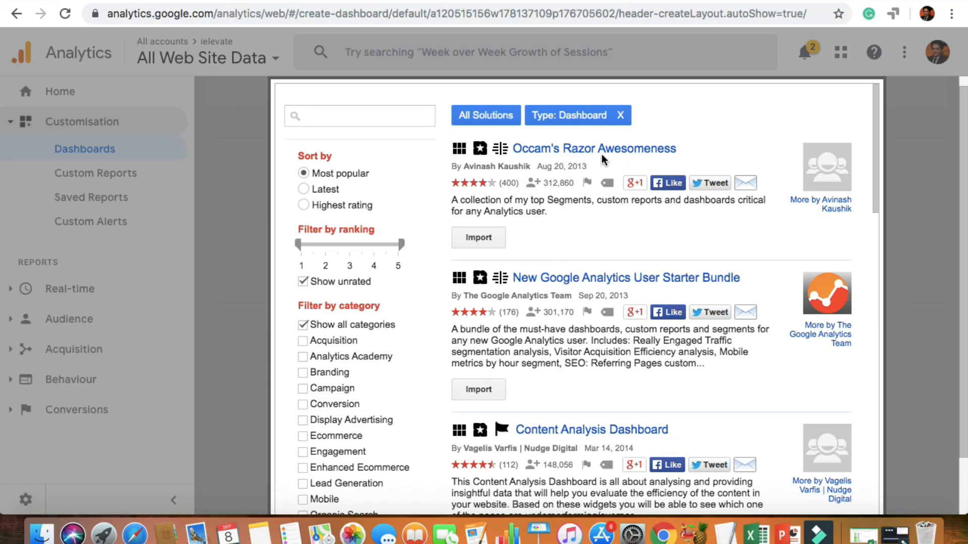
Search the gallery's dashboard solutions for "google ads"
scroll(607, 222, "down", 2)
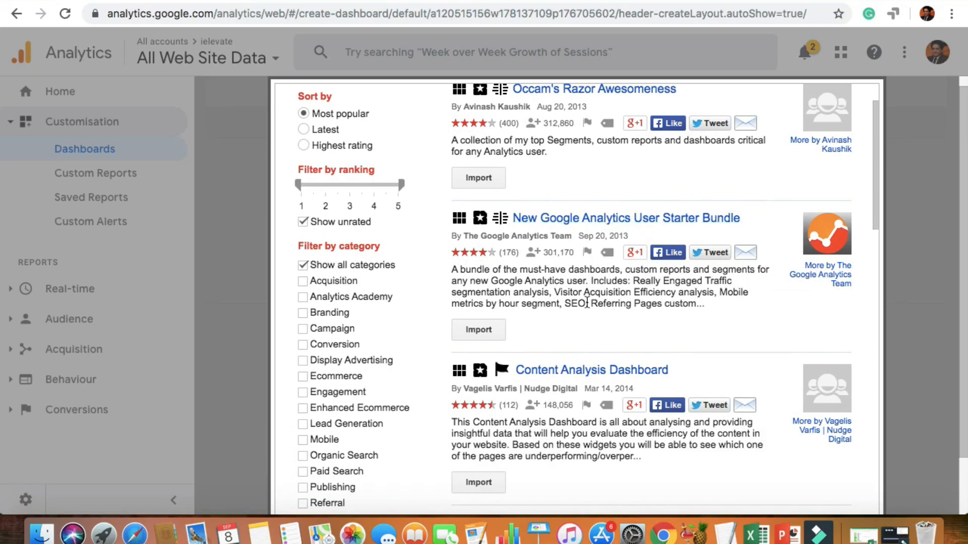
scroll(587, 302, "down", 1)
scroll(587, 302, "up", 3)
left_click(355, 115)
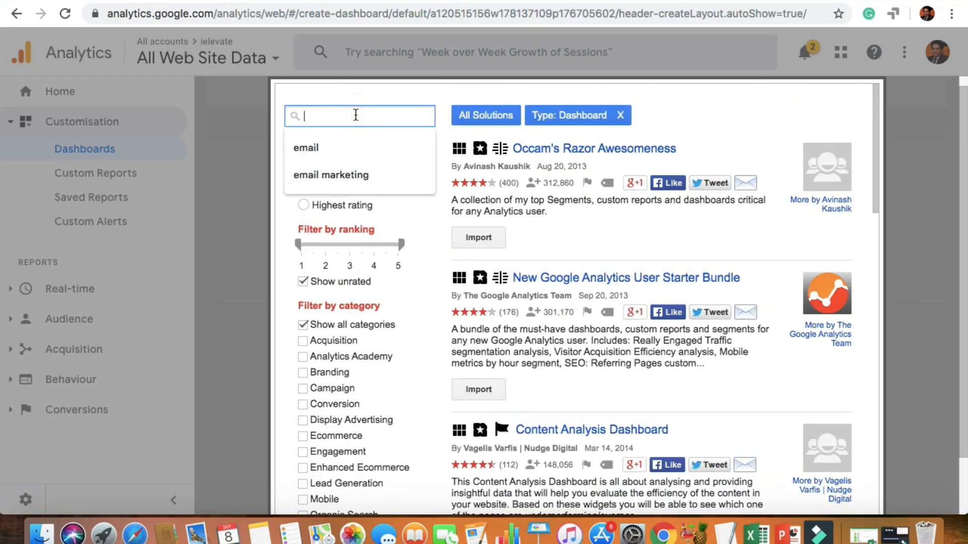
type("google ads")
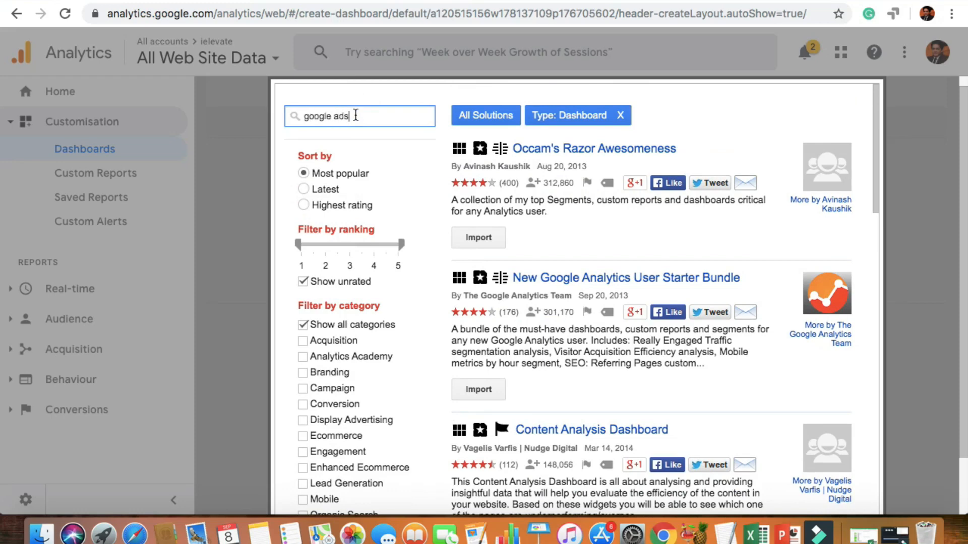
key("Return")
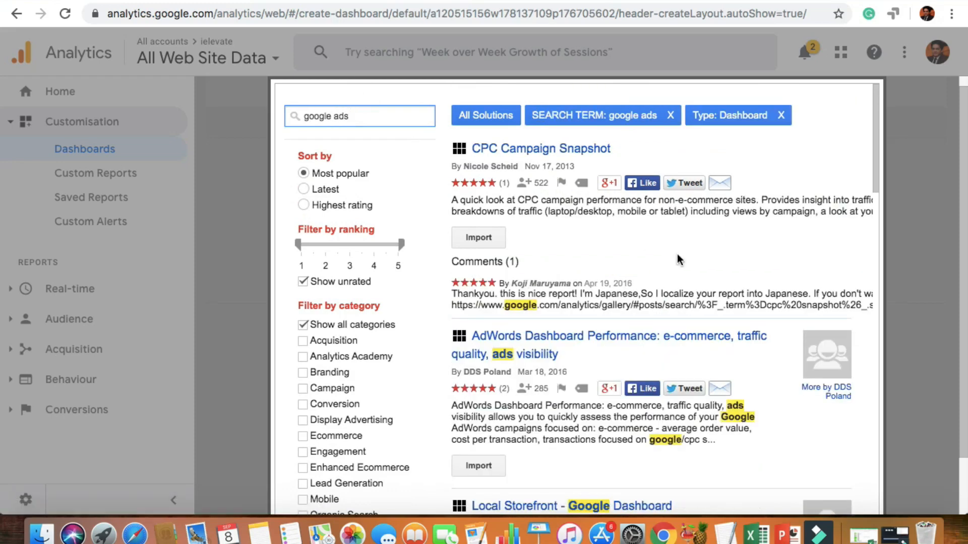
Examine the "google ads" results for a dashboard template suited to Google Ads reporting
scroll(644, 267, "down", 1)
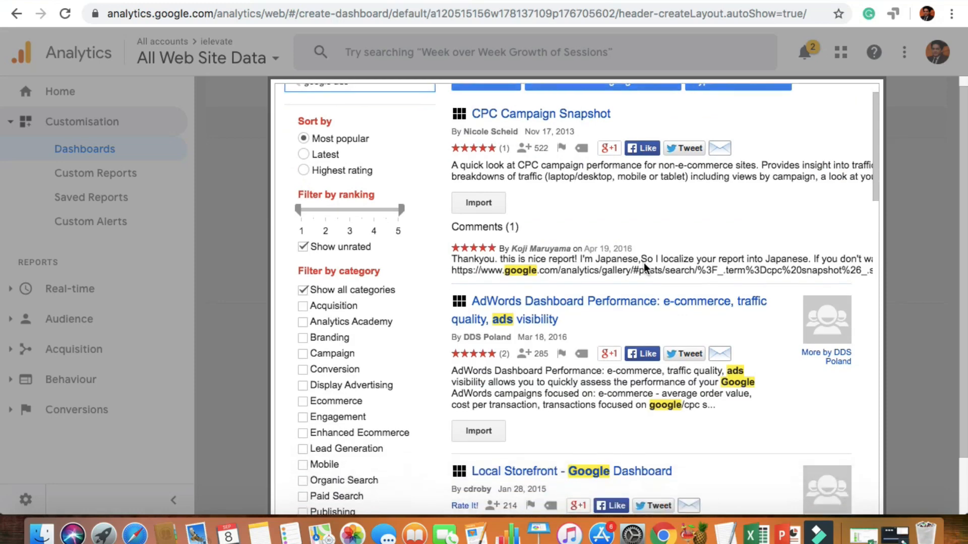
scroll(606, 247, "down", 1)
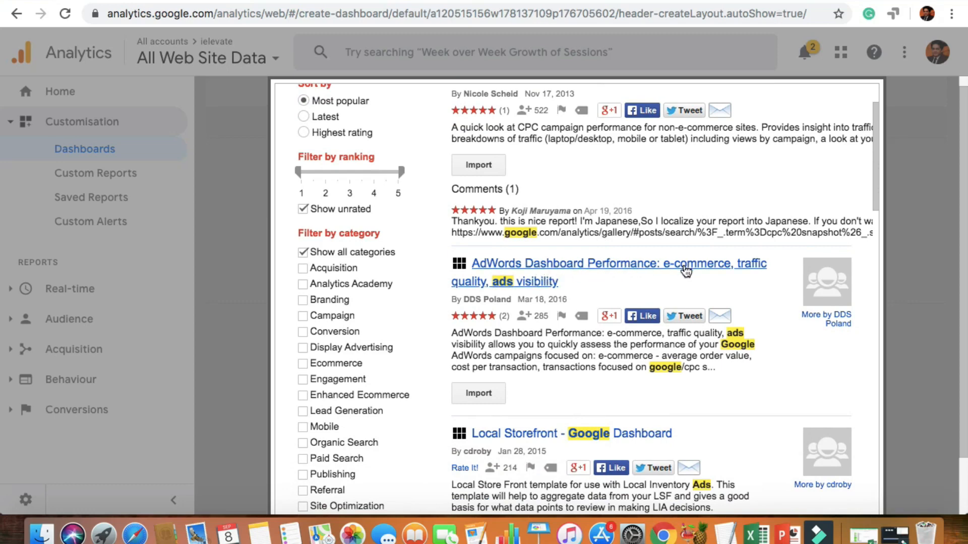
scroll(643, 288, "down", 1)
scroll(643, 288, "down", 4)
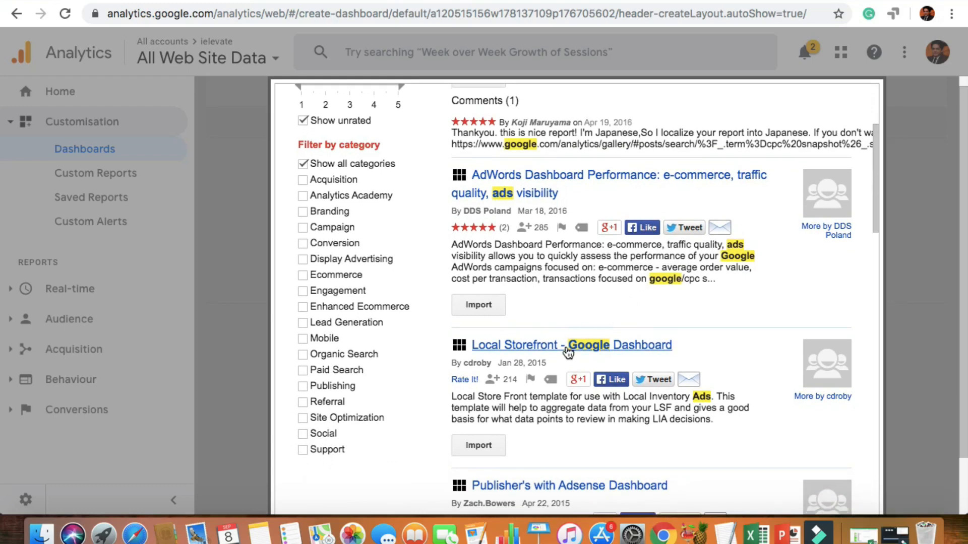
scroll(568, 353, "down", 5)
mouse_move(578, 422)
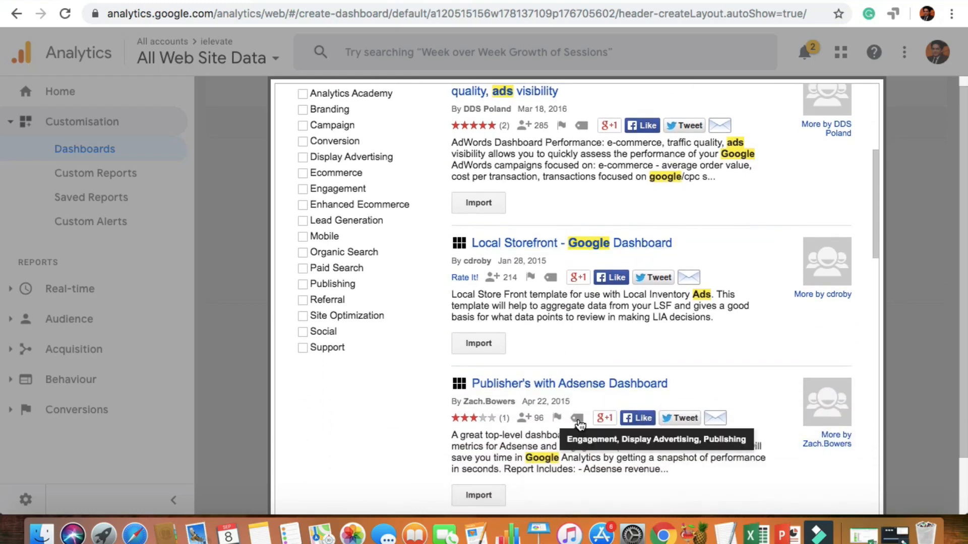
scroll(578, 424, "down", 7)
scroll(578, 422, "up", 8)
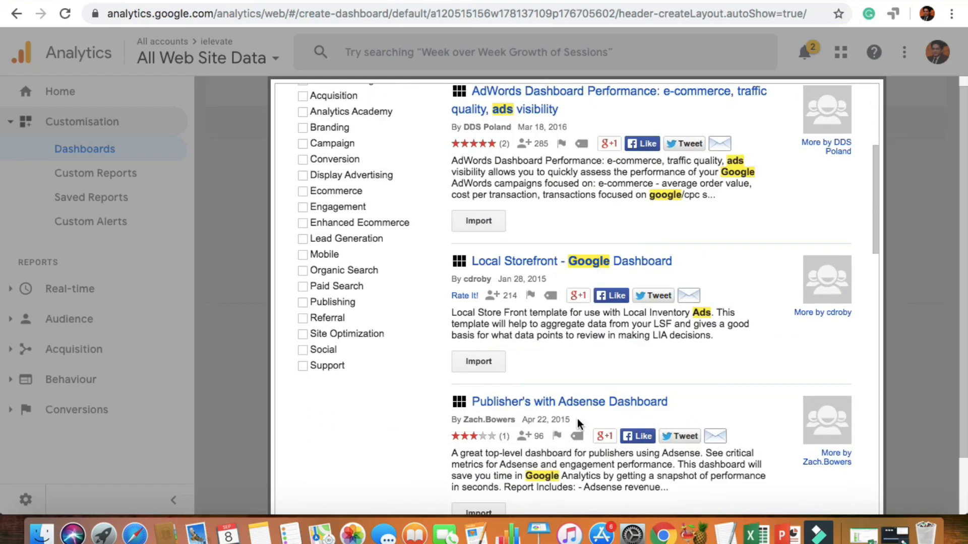
scroll(577, 418, "up", 6)
Search the gallery's dashboard solutions for "google adwords" instead
left_click(361, 117)
key("BackSpace")
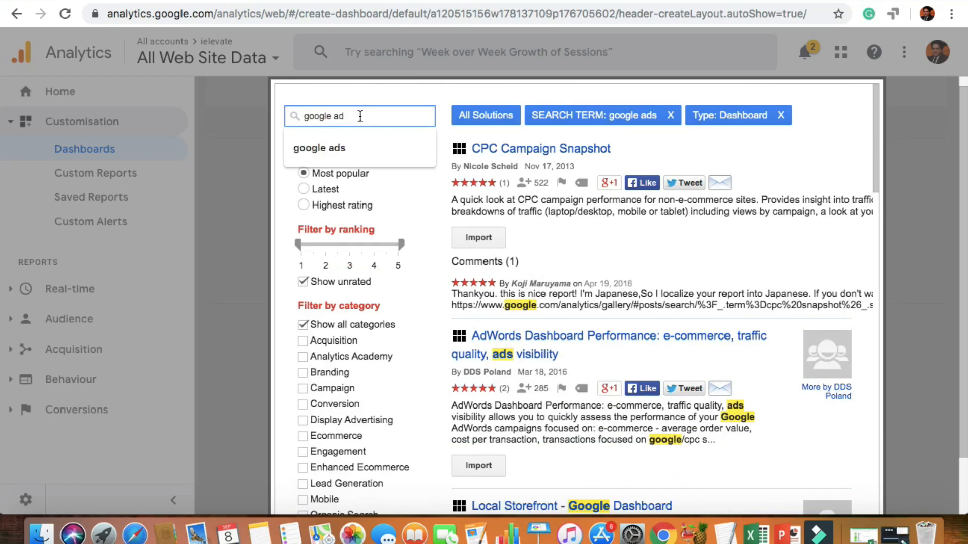
type("words")
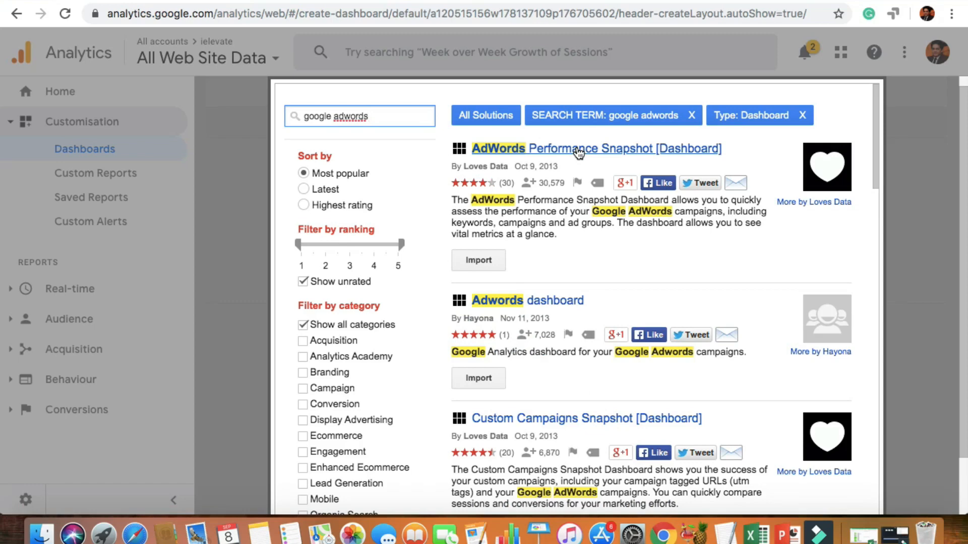
Try to import the AdWords Performance Snapshot dashboard from the embedded gallery results
left_click(488, 261)
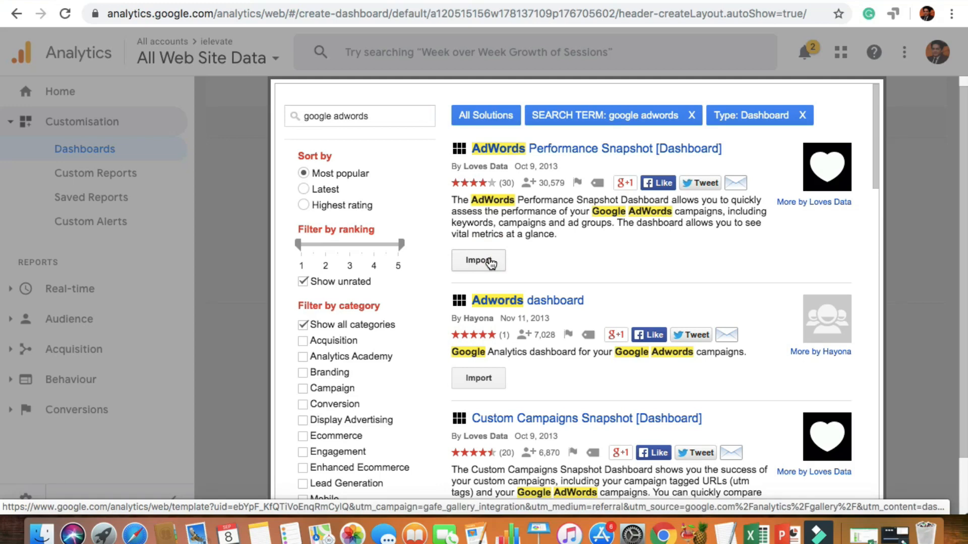
left_click(484, 262)
left_click(487, 263)
scroll(612, 314, "down", 15)
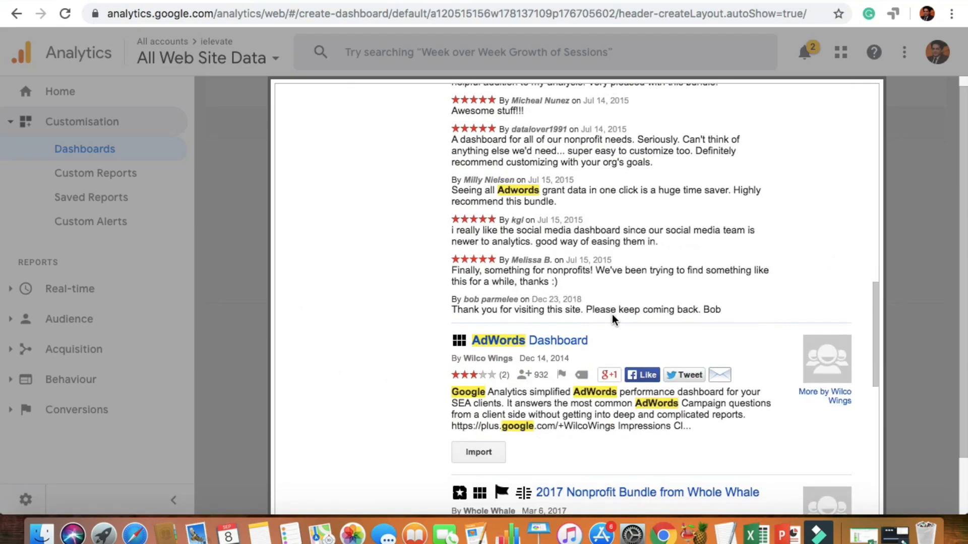
scroll(612, 313, "up", 15)
left_click(483, 273)
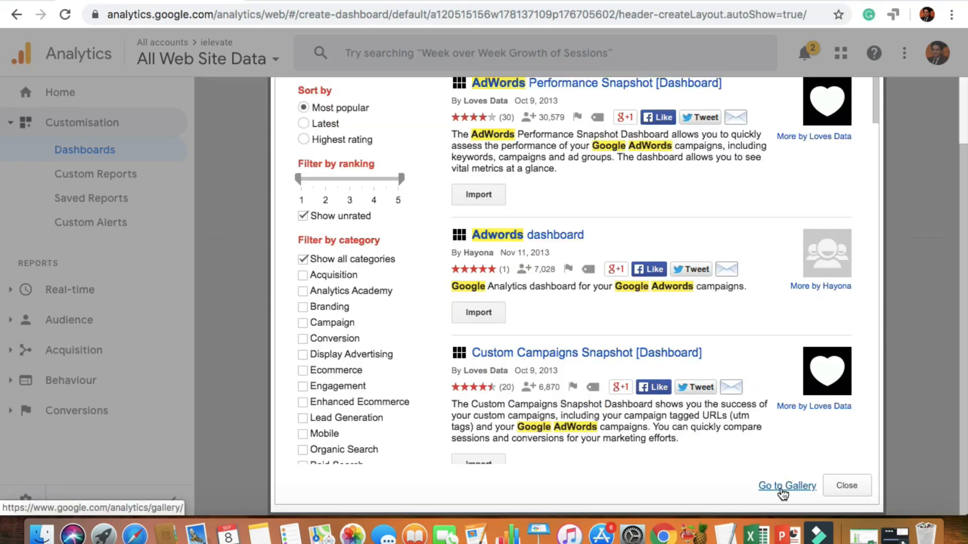
Open the full Solutions Gallery and search it for "google adwords"
left_click(782, 489)
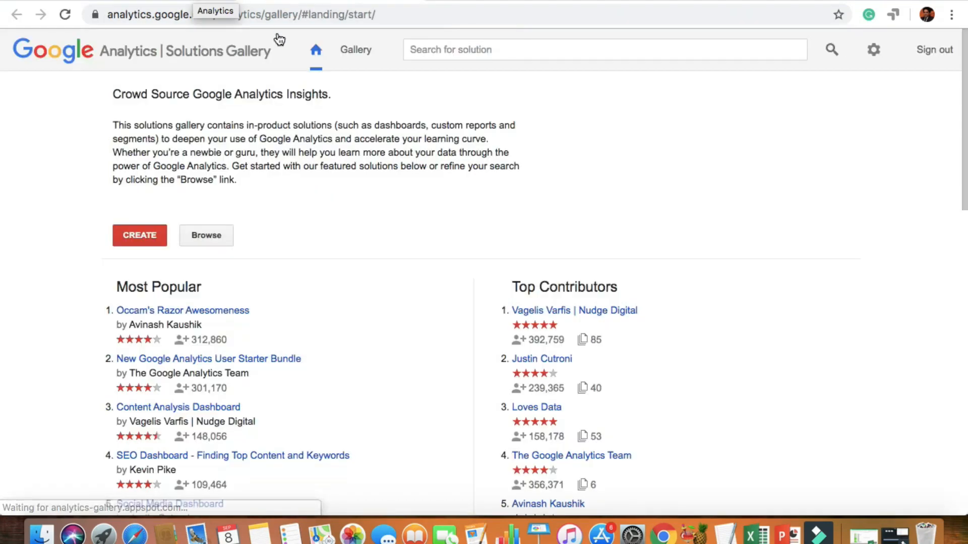
scroll(447, 356, "down", 1)
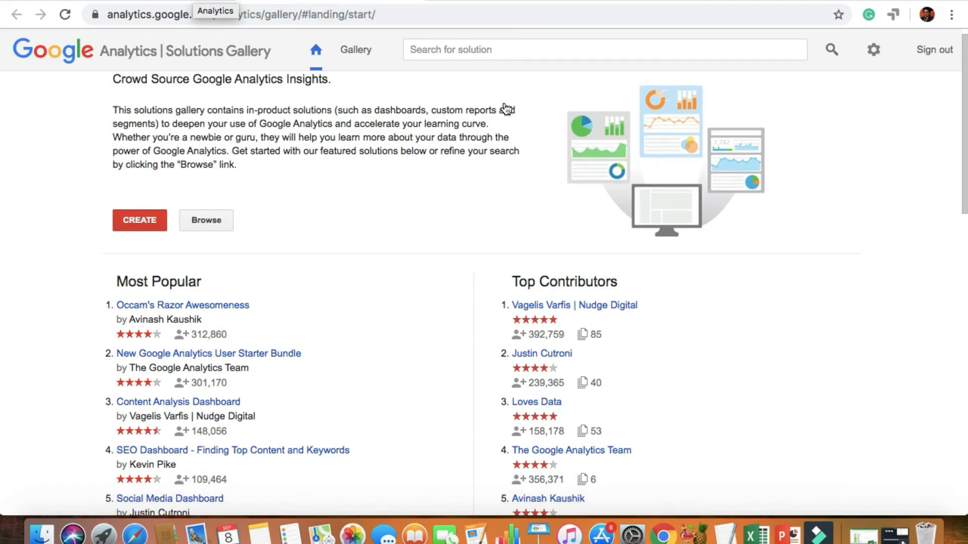
left_click(512, 57)
type("google ad")
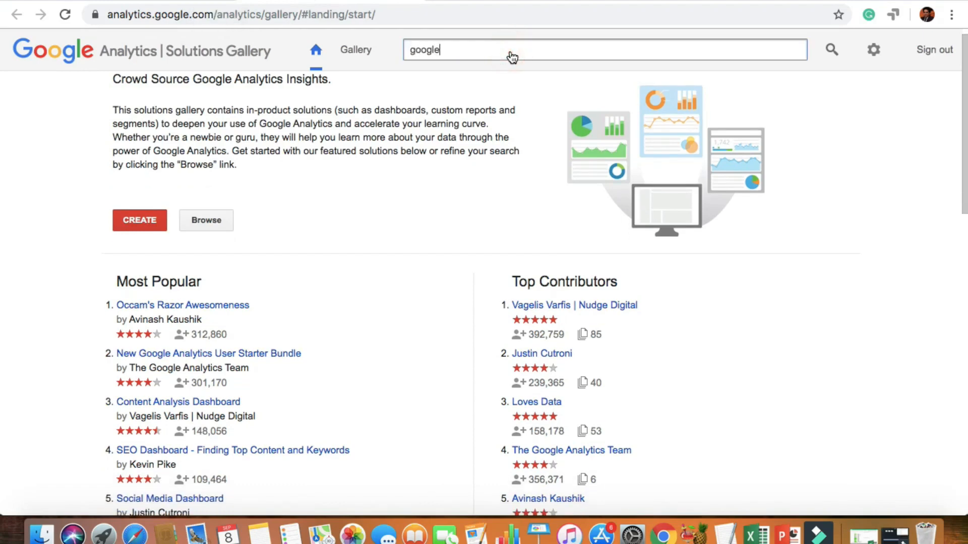
type("wro")
key("BackSpace")
key("BackSpace")
type("ords")
key("Return")
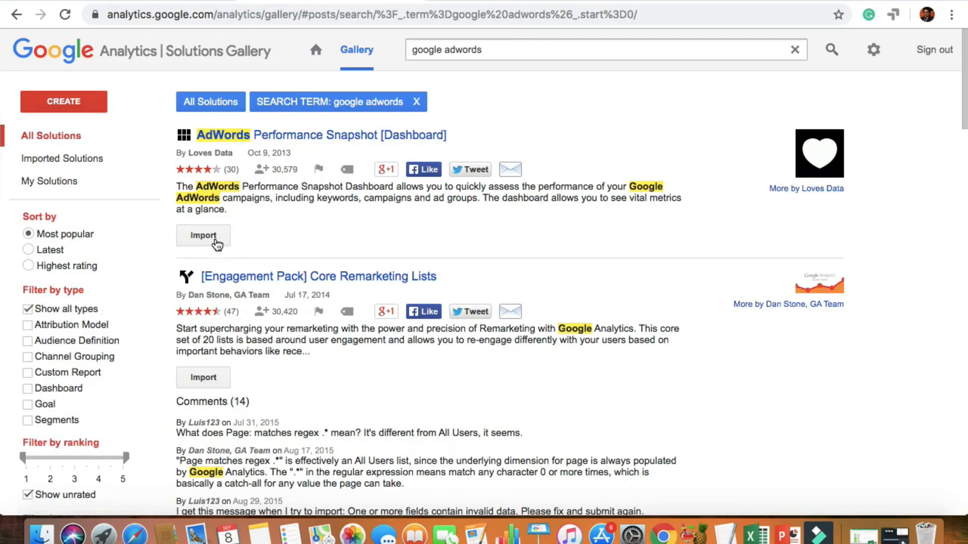
Import the AdWords Performance Snapshot dashboard into the ielevate property's All Web Site Data view, keeping the name AdWords Performance
left_click(214, 241)
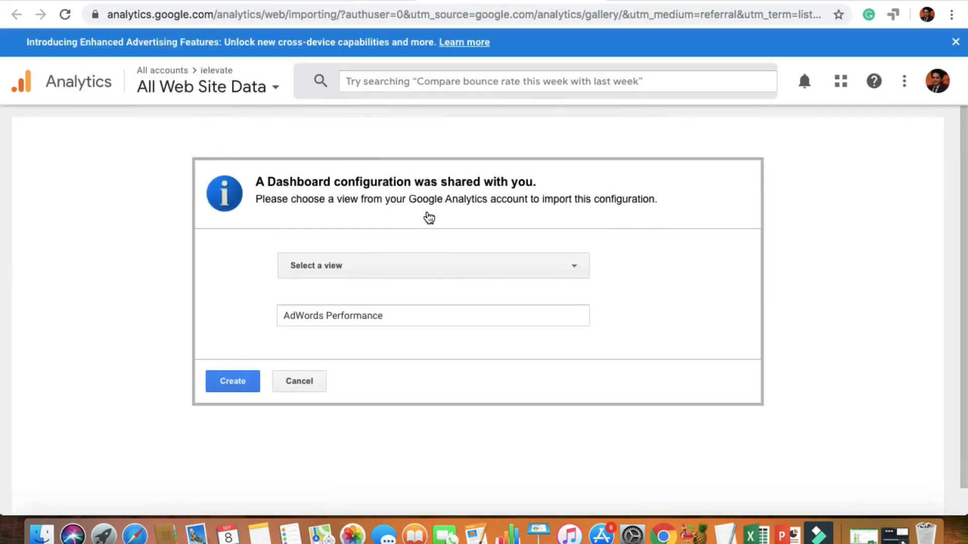
left_click(574, 268)
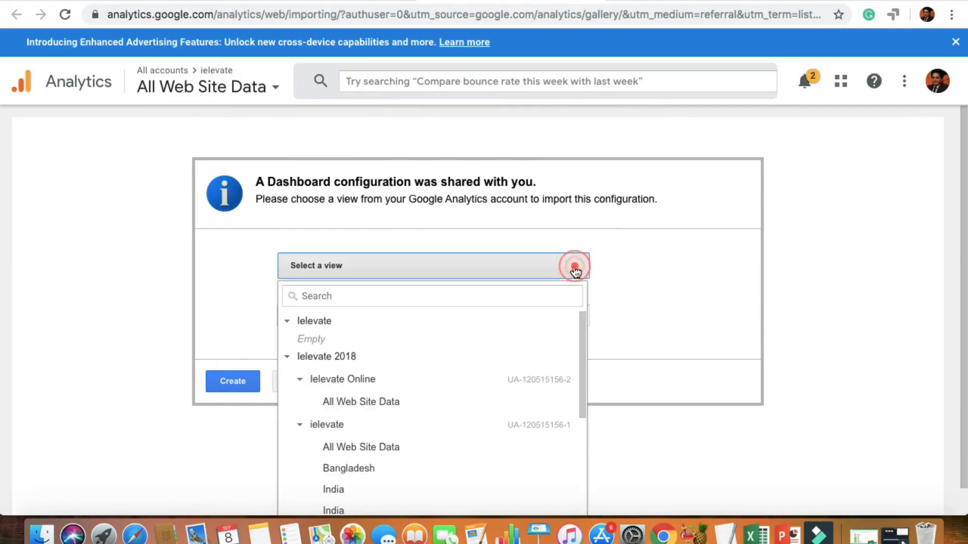
scroll(208, 337, "down", 2)
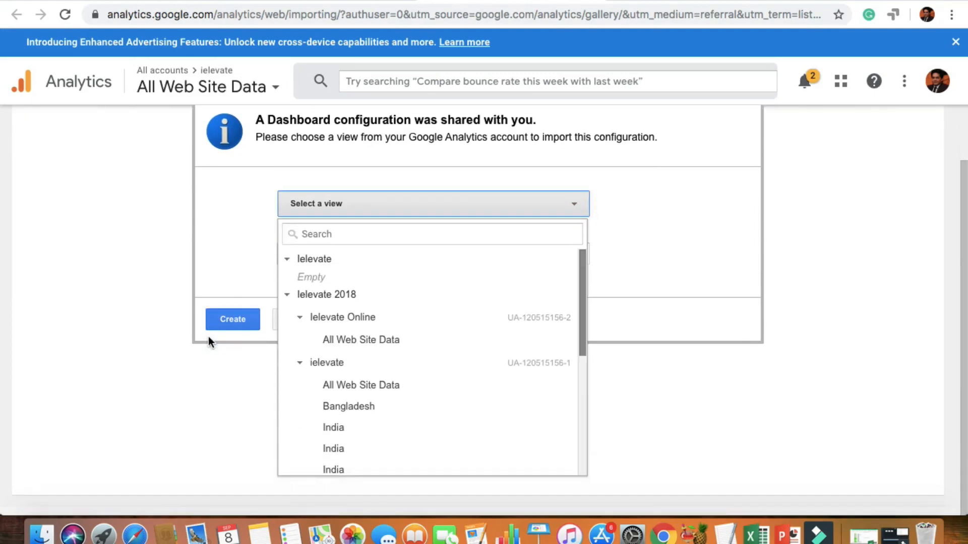
left_click(367, 387)
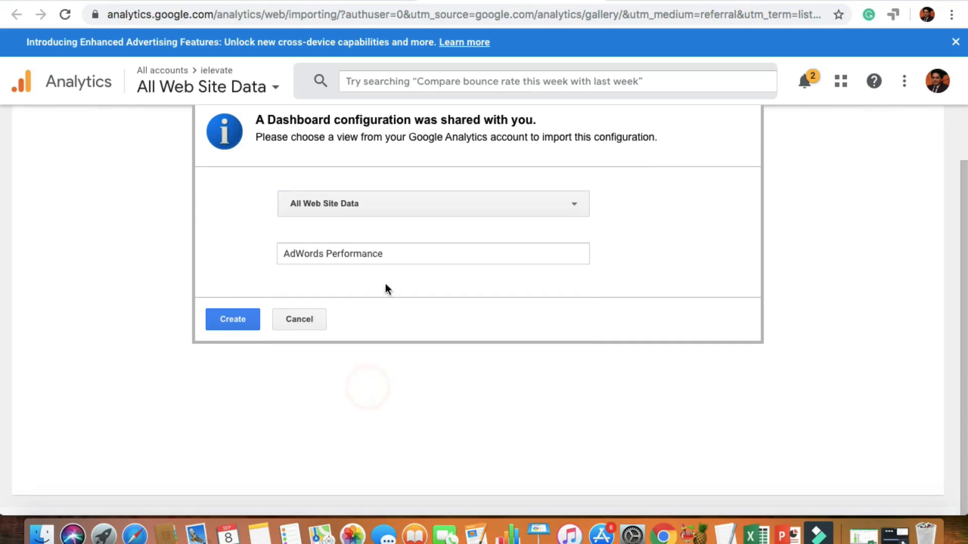
left_click(233, 320)
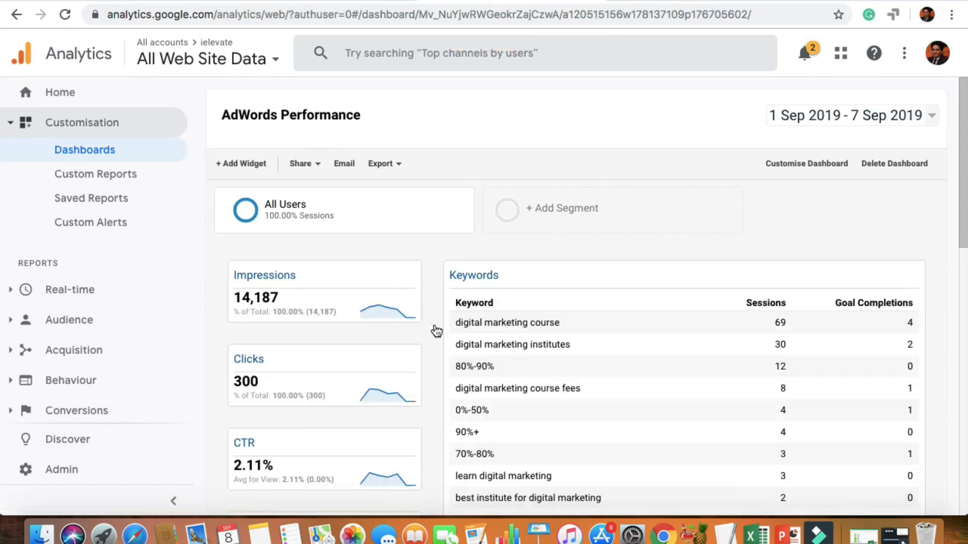
Set the AdWords Performance dashboard's date range to 1 Jul 2019 - 7 Sep 2019
left_click(932, 113)
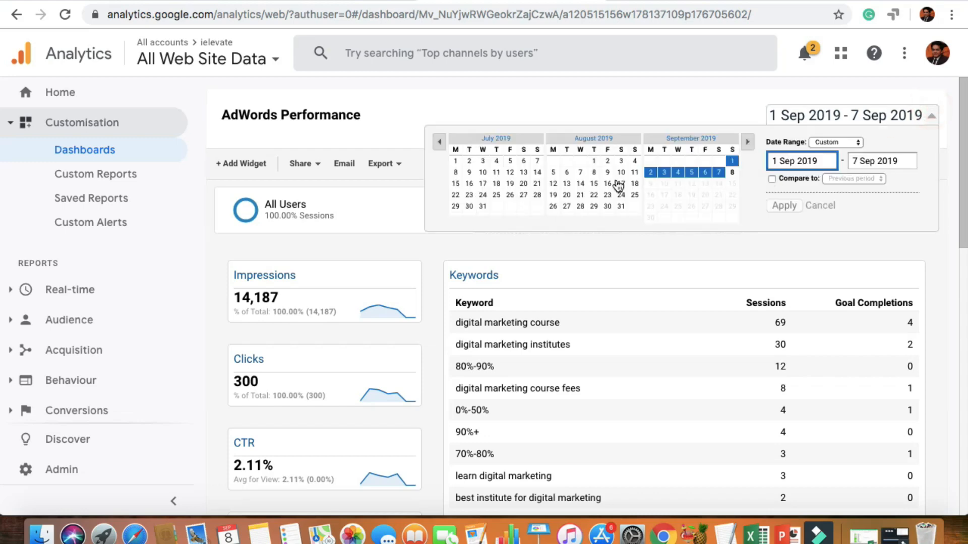
left_click(453, 162)
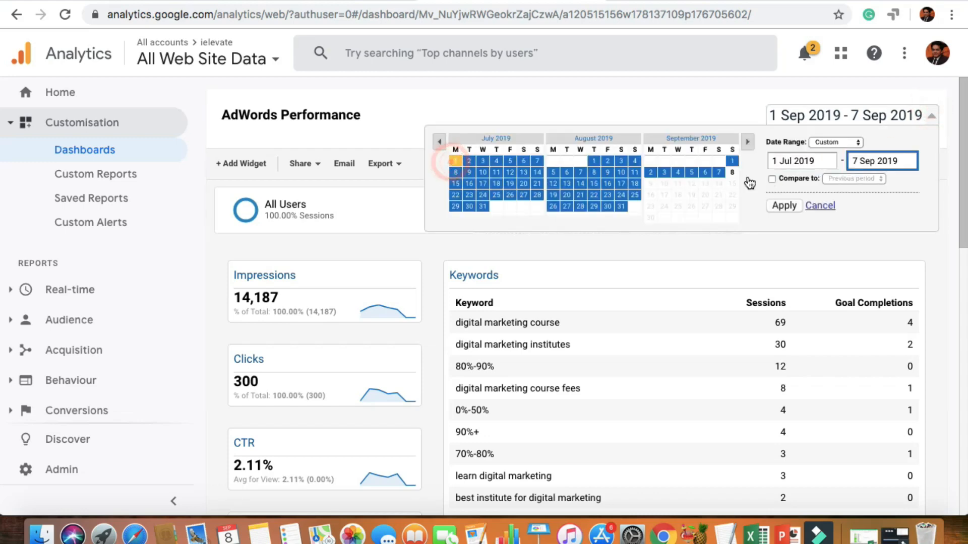
left_click(784, 206)
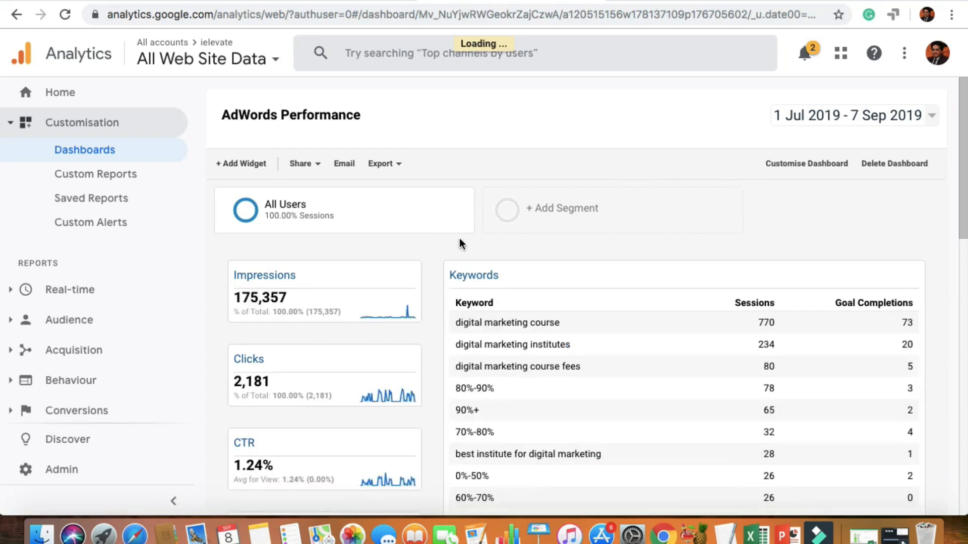
Examine the dashboard's widgets, from impressions, clicks and keywords down to destination URLs, campaigns and ad groups
scroll(424, 313, "down", 1)
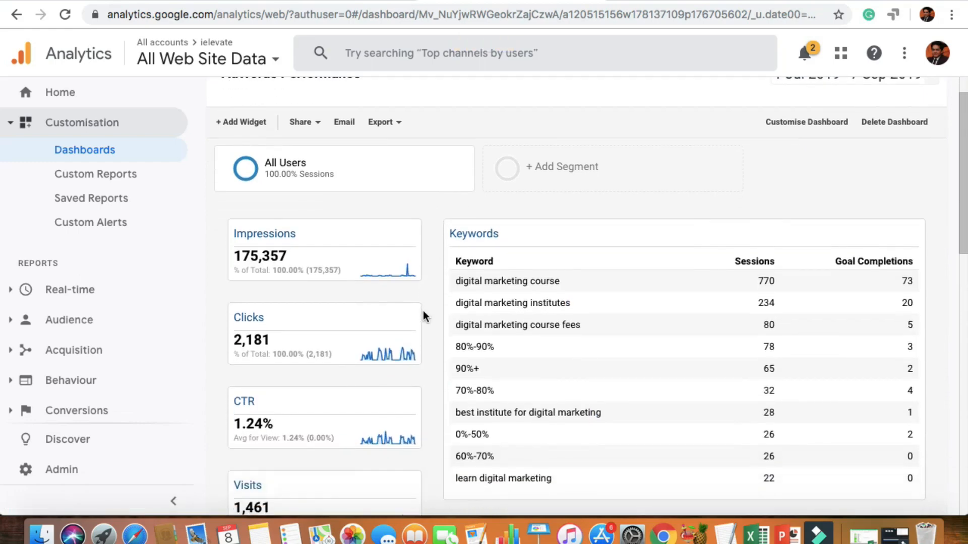
scroll(422, 311, "down", 1)
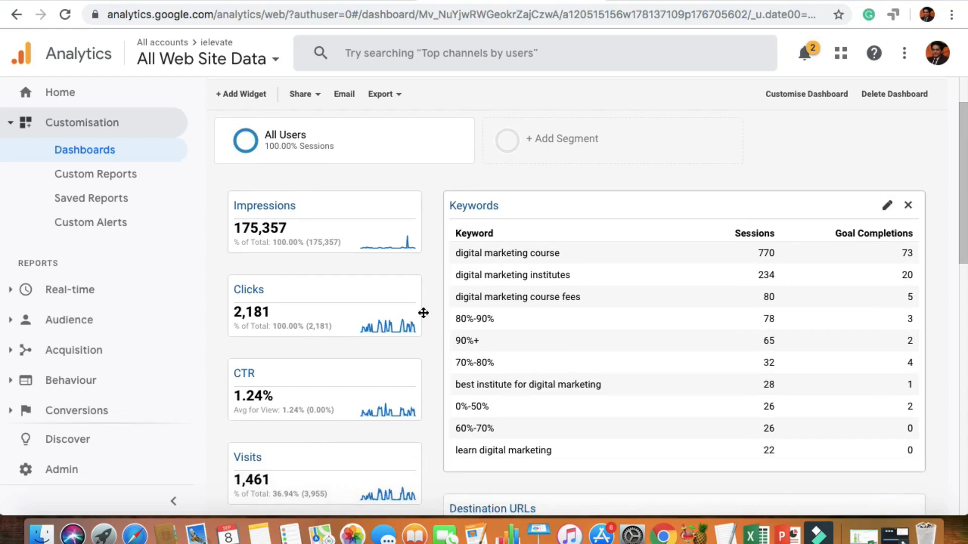
scroll(423, 313, "down", 1)
scroll(423, 311, "up", 2)
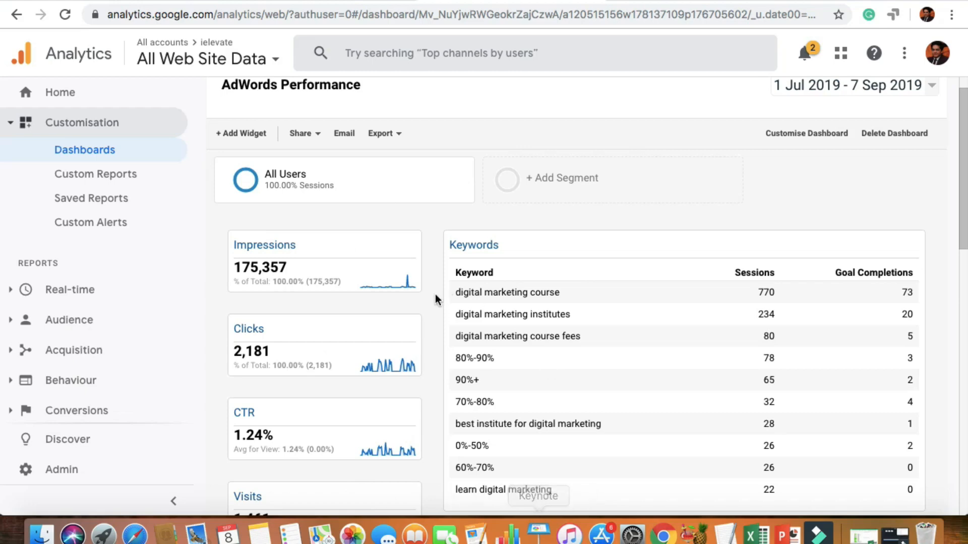
scroll(432, 295, "down", 1)
scroll(432, 293, "up", 3)
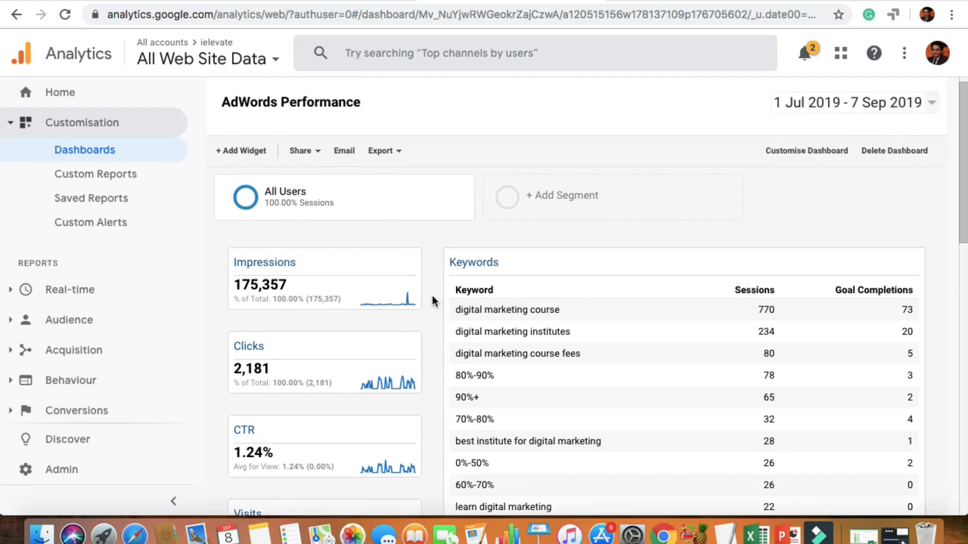
scroll(434, 280, "down", 4)
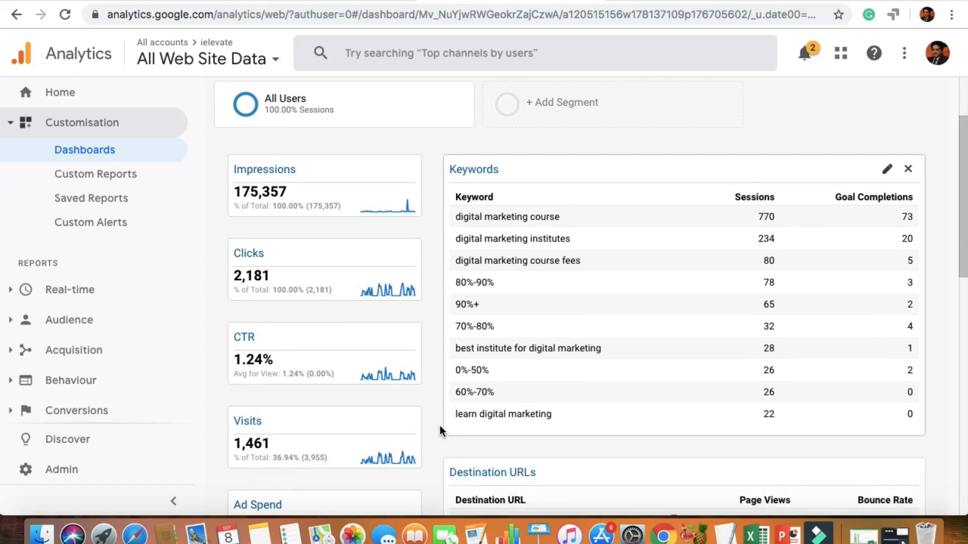
scroll(494, 304, "down", 10)
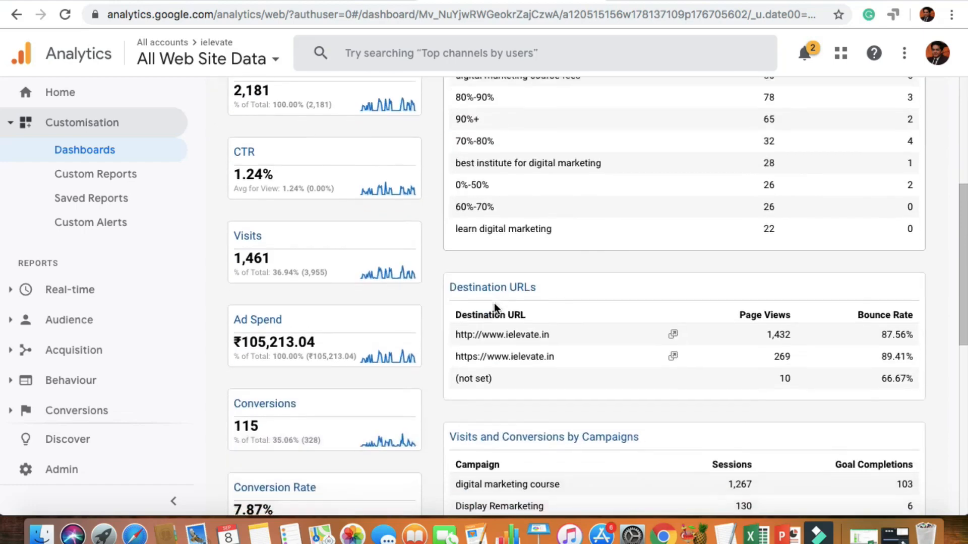
scroll(494, 303, "down", 6)
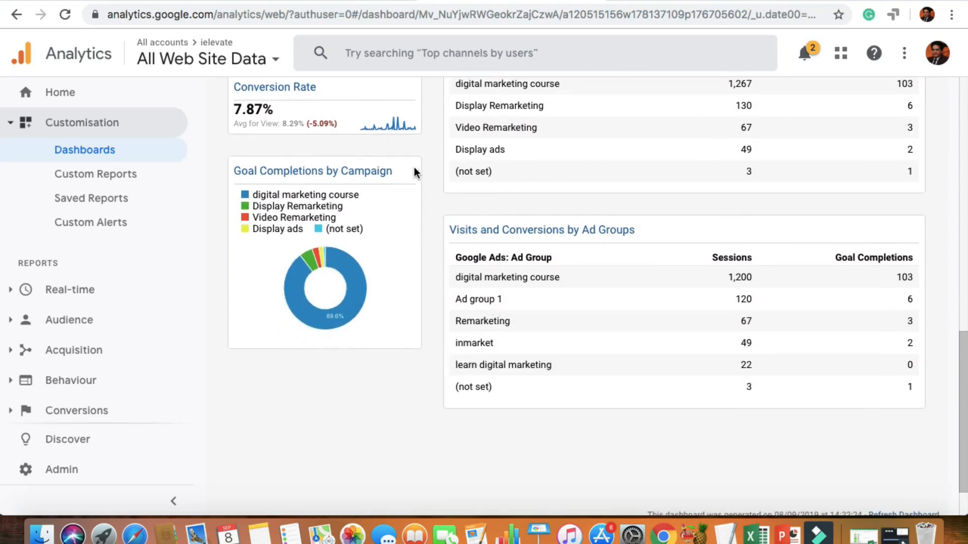
scroll(434, 202, "up", 15)
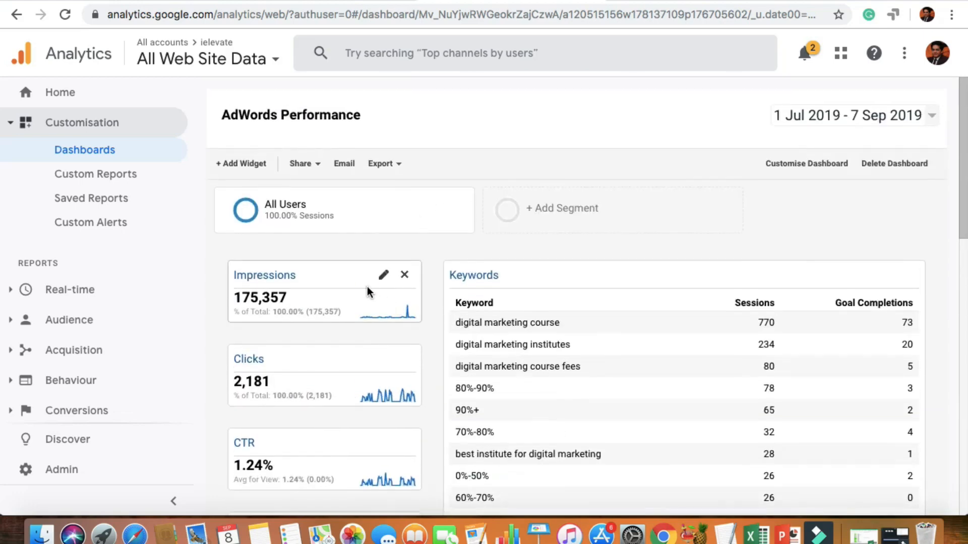
left_click(366, 287)
left_click(216, 251)
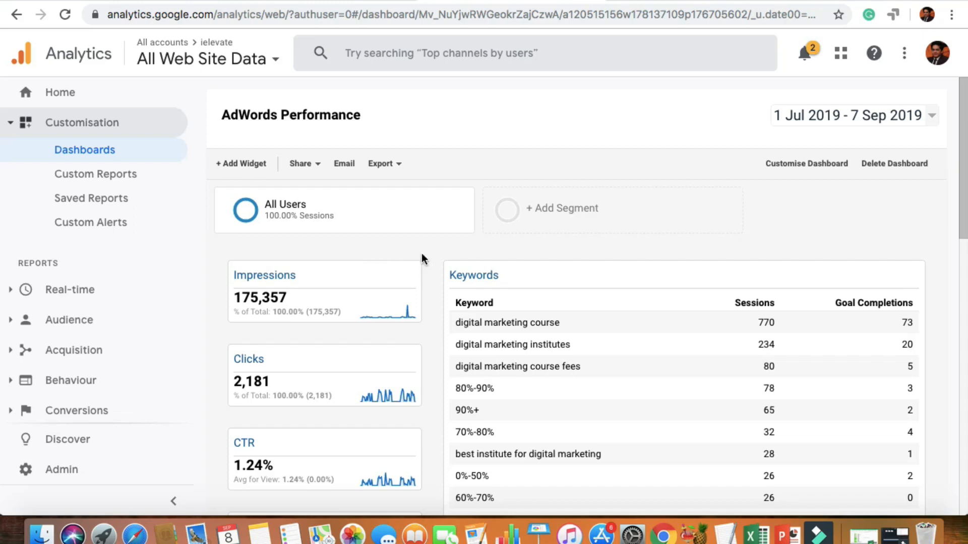
Open the dashboard's email report form and review its recipient, PDF attachment and frequency options
left_click(345, 165)
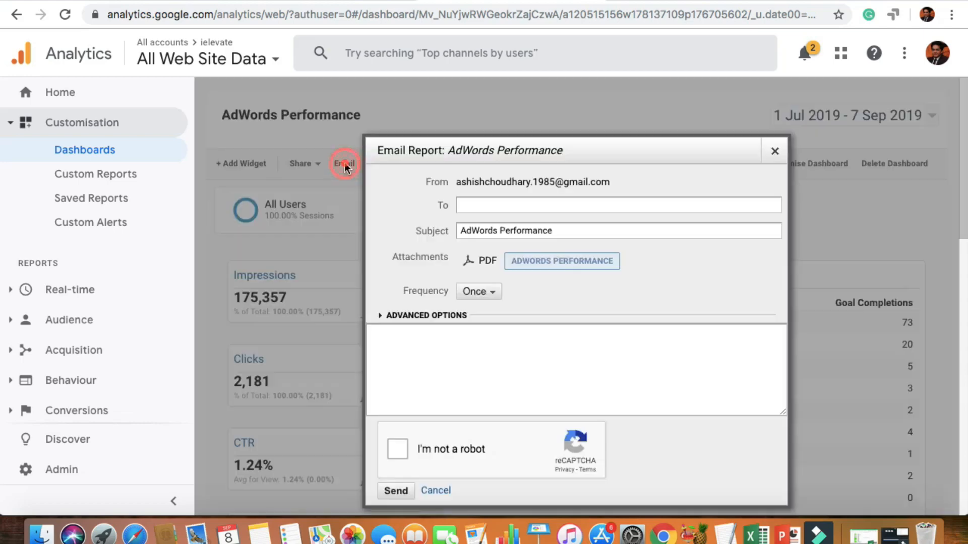
left_click(495, 205)
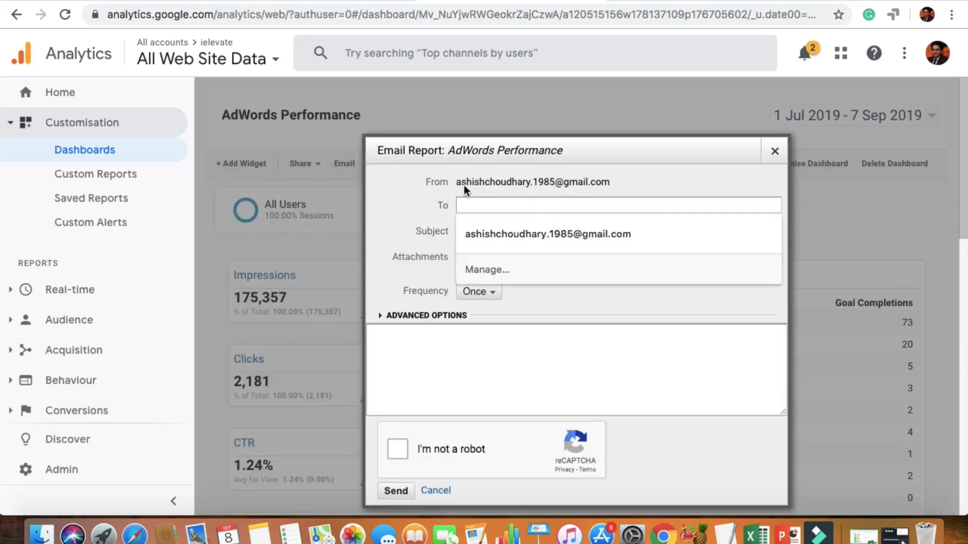
left_click(447, 190)
left_click(479, 208)
left_click(434, 210)
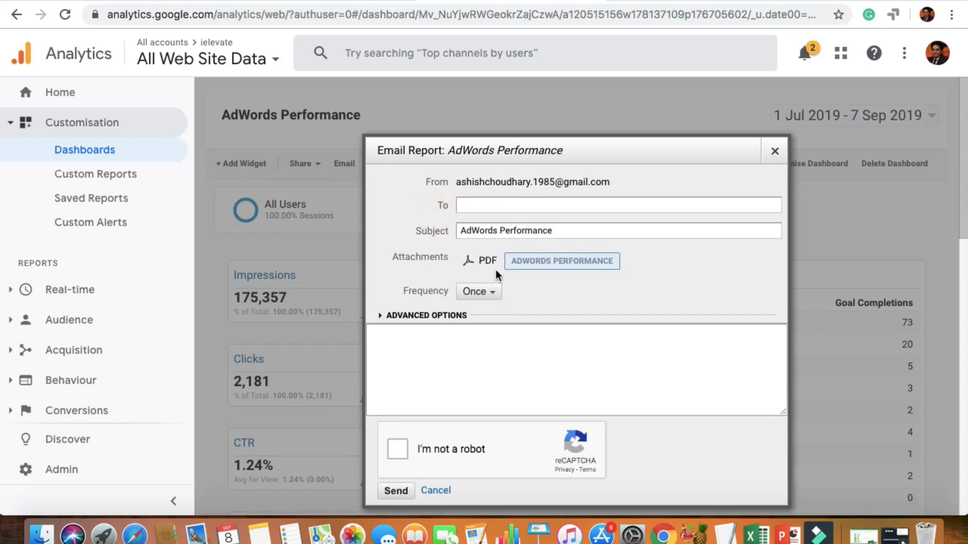
scroll(534, 299, "down", 1)
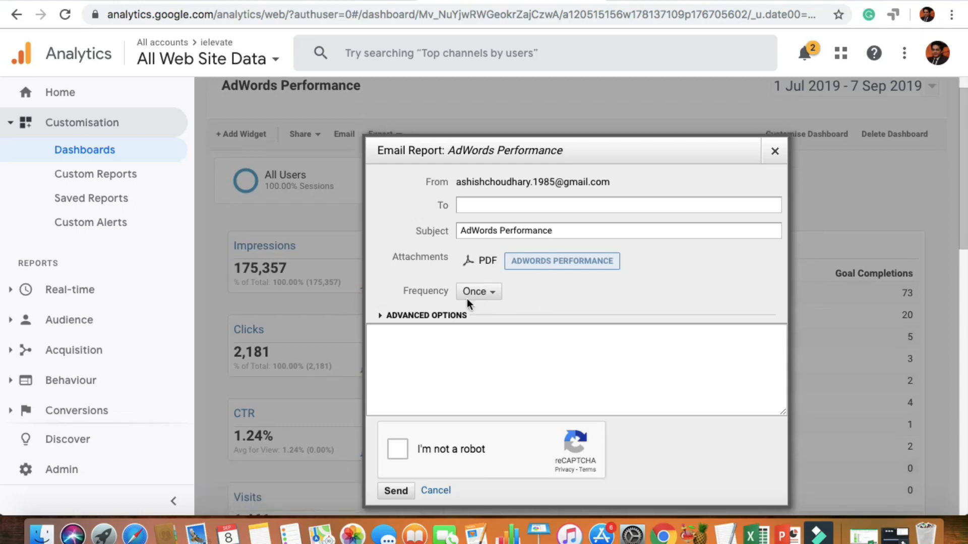
left_click(498, 296)
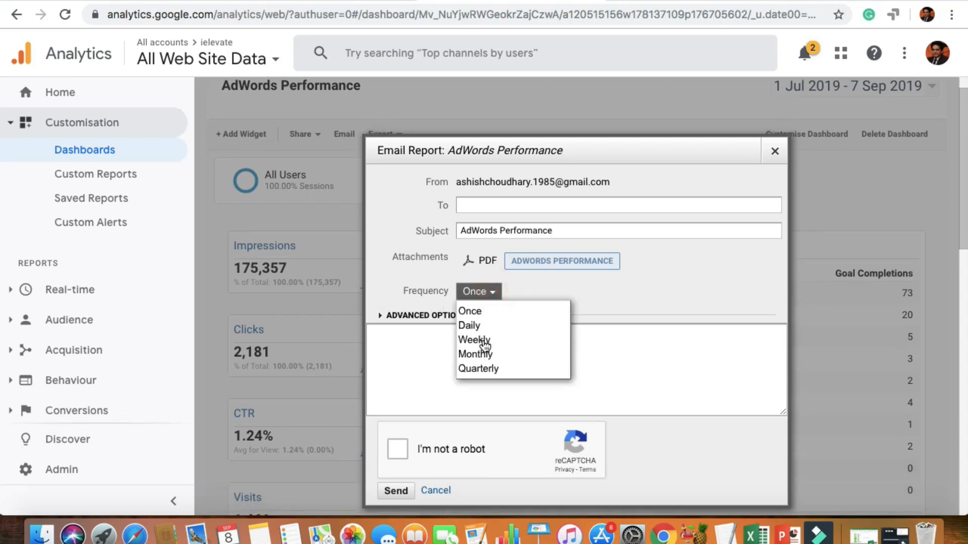
Enter "HI" as the email report's message, and close the form without sending
left_click(408, 349)
type("H")
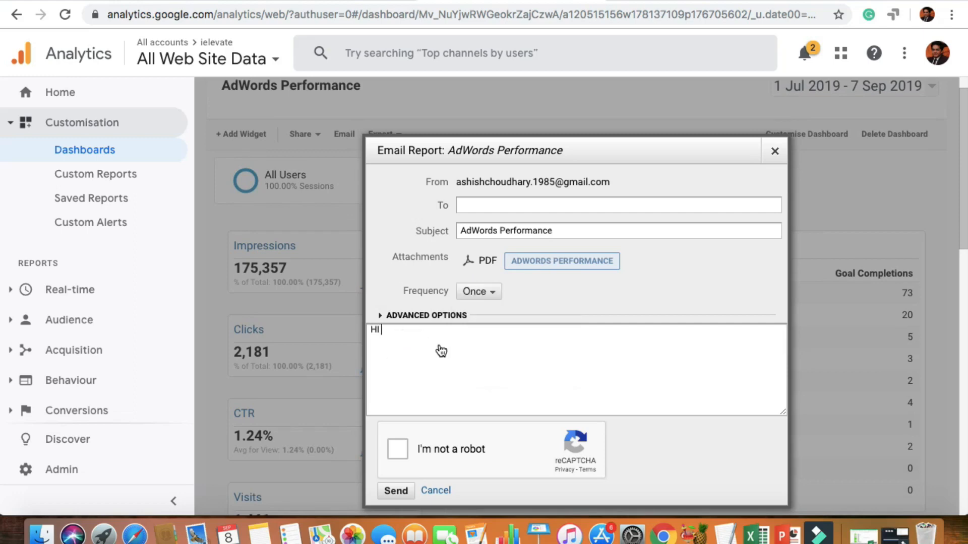
type("i")
left_click(779, 156)
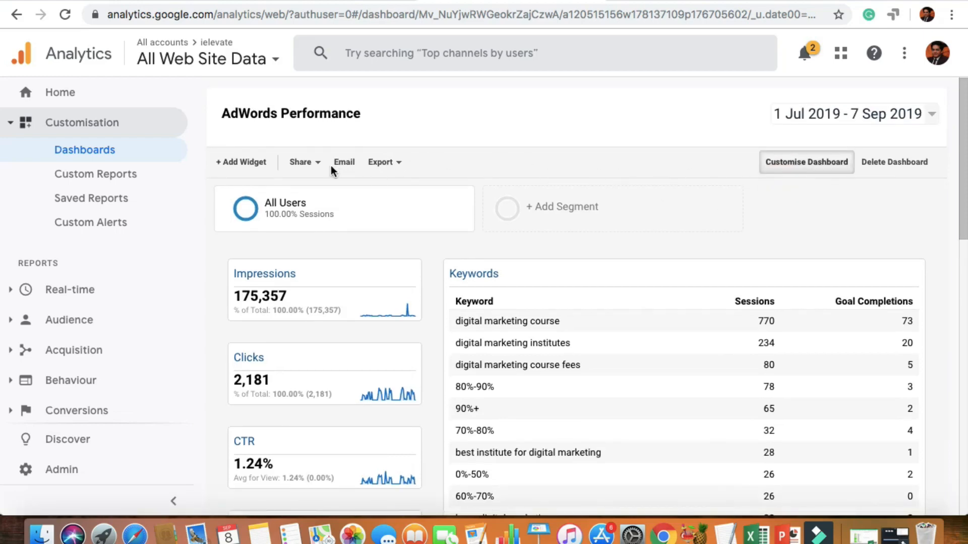
Review the AdWords Performance dashboard's sharing and export options, and open its segment list
left_click(303, 162)
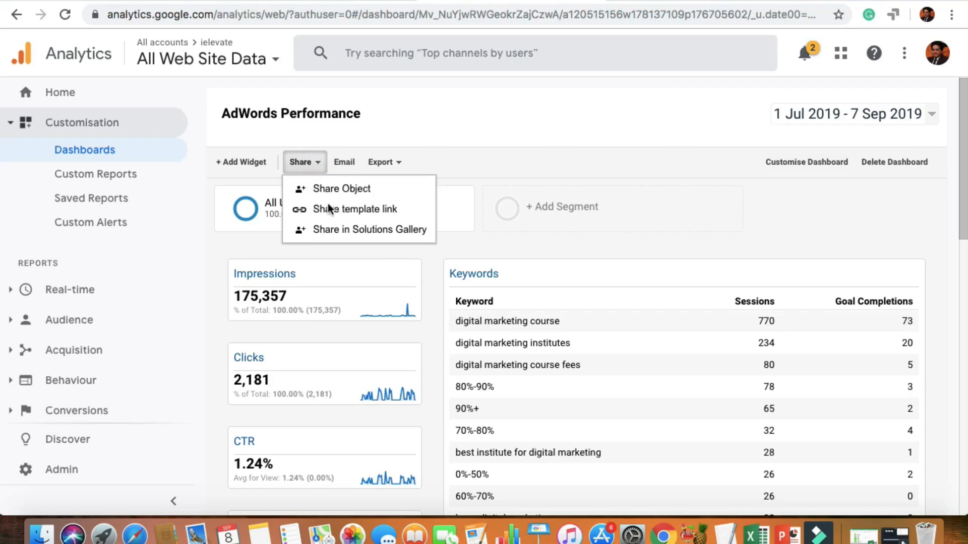
left_click(461, 170)
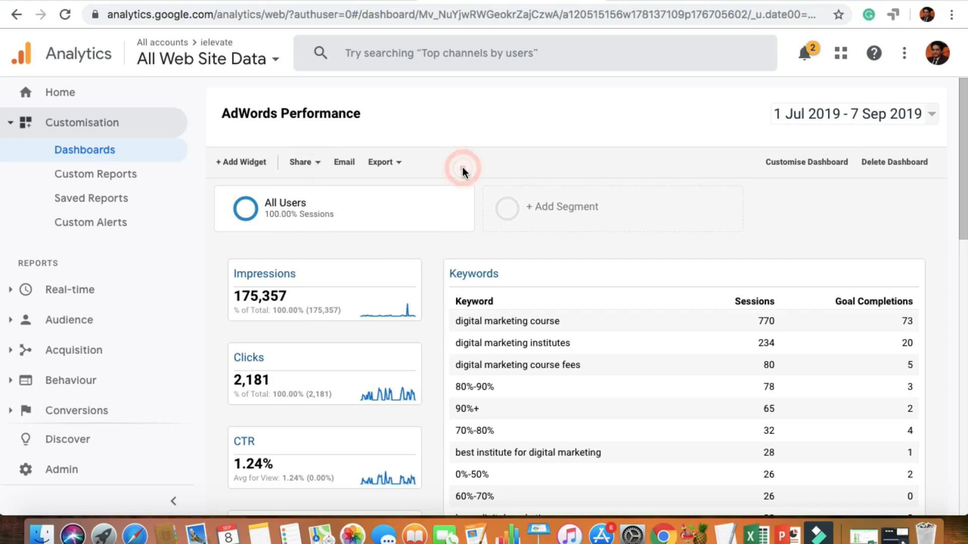
left_click(307, 165)
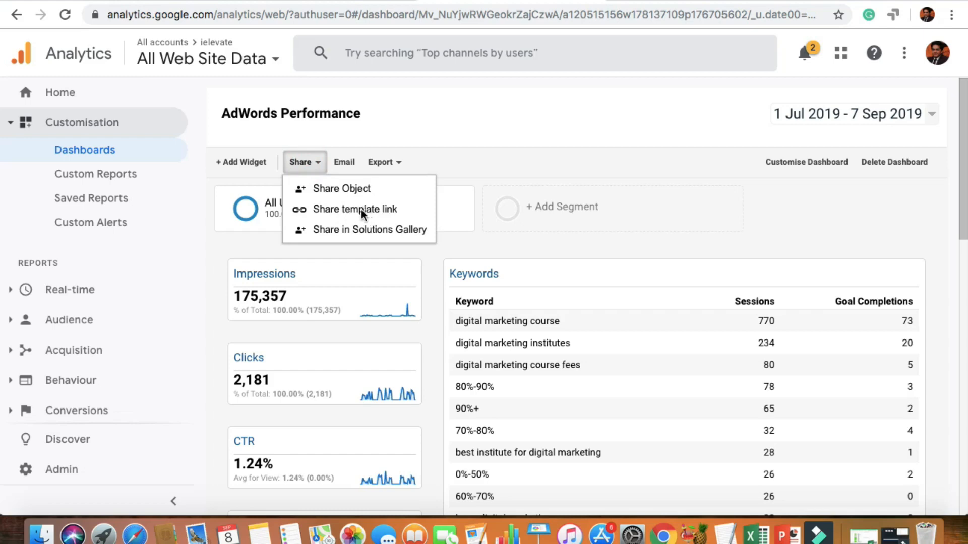
left_click(648, 172)
left_click(398, 165)
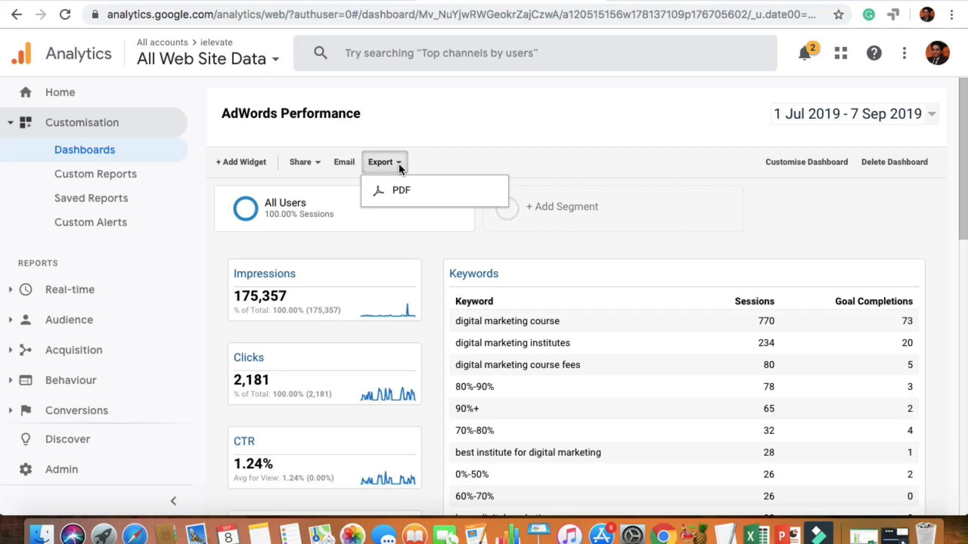
left_click(607, 228)
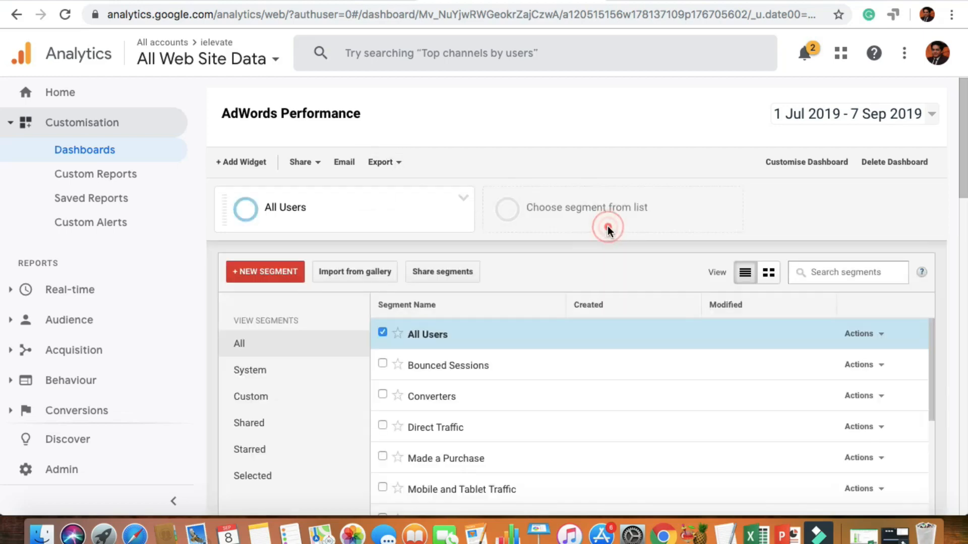
left_click(480, 174)
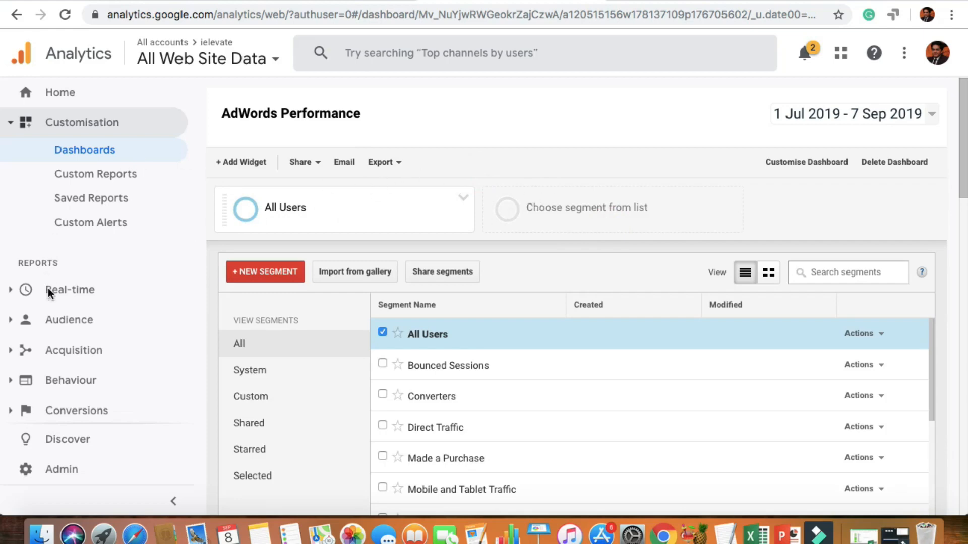
Open the Audience Overview report and examine its user, session, page view and bounce rate metrics
left_click(14, 321)
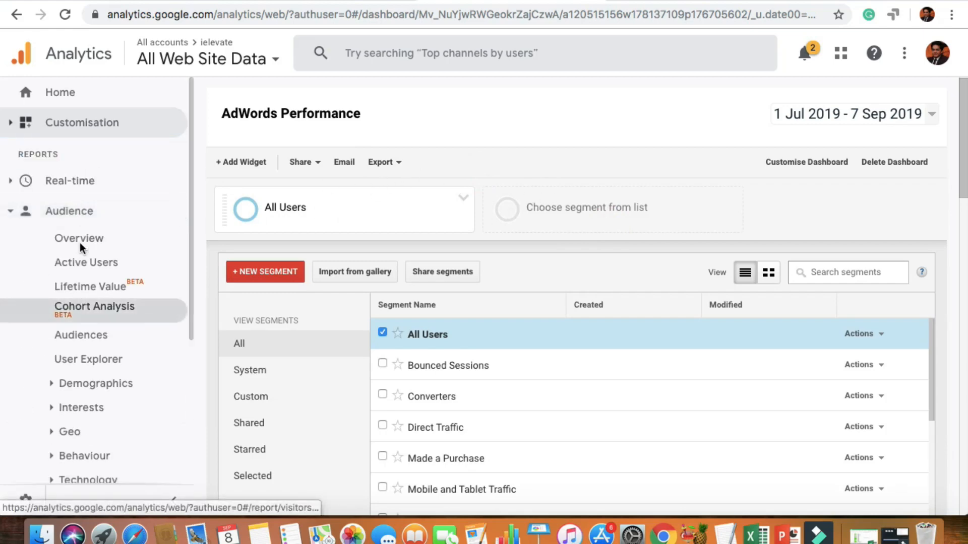
scroll(80, 247, "down", 2)
scroll(80, 247, "down", 2)
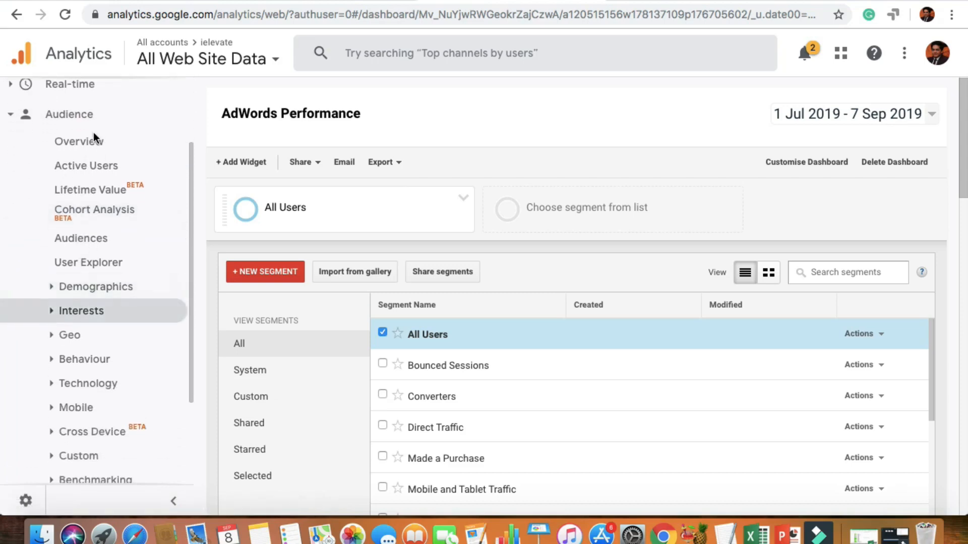
left_click(81, 143)
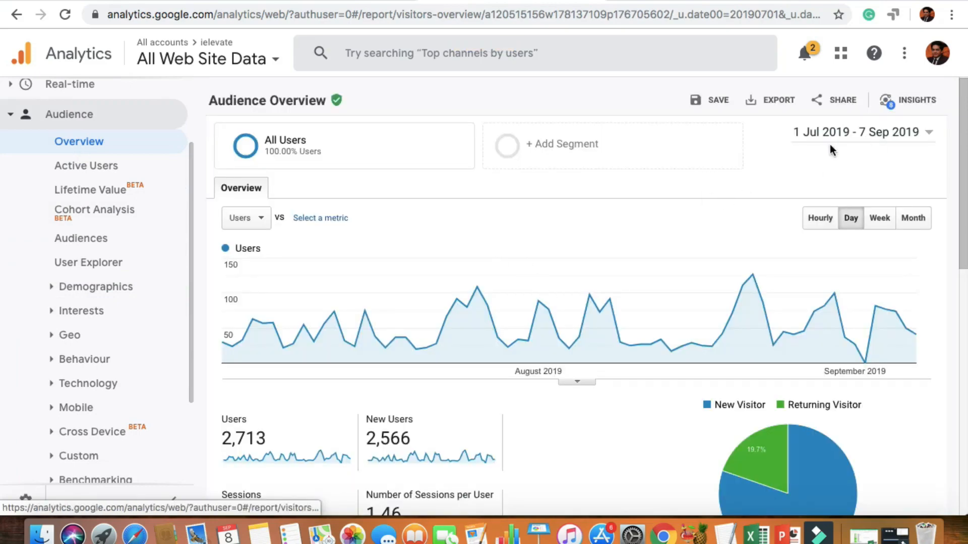
scroll(773, 163, "down", 5)
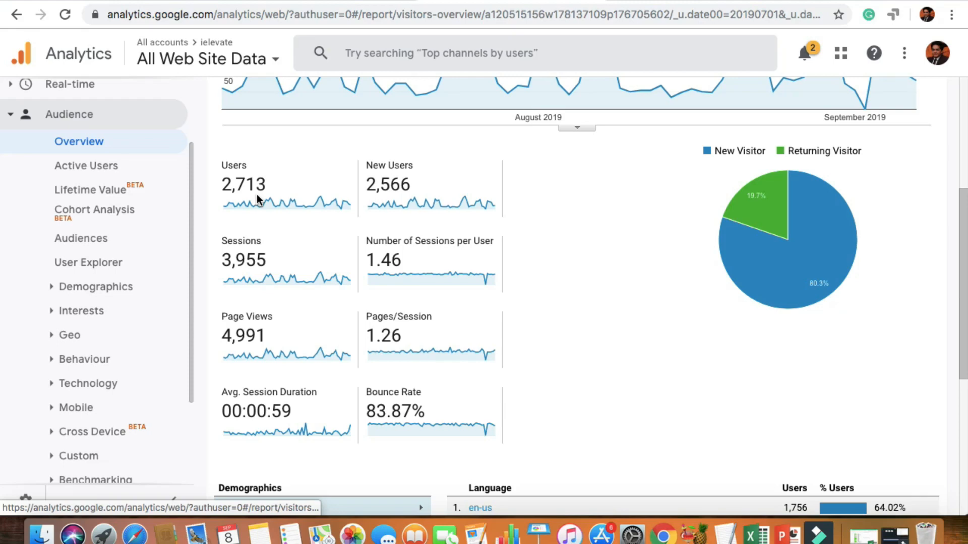
scroll(568, 299, "up", 3)
scroll(568, 301, "down", 2)
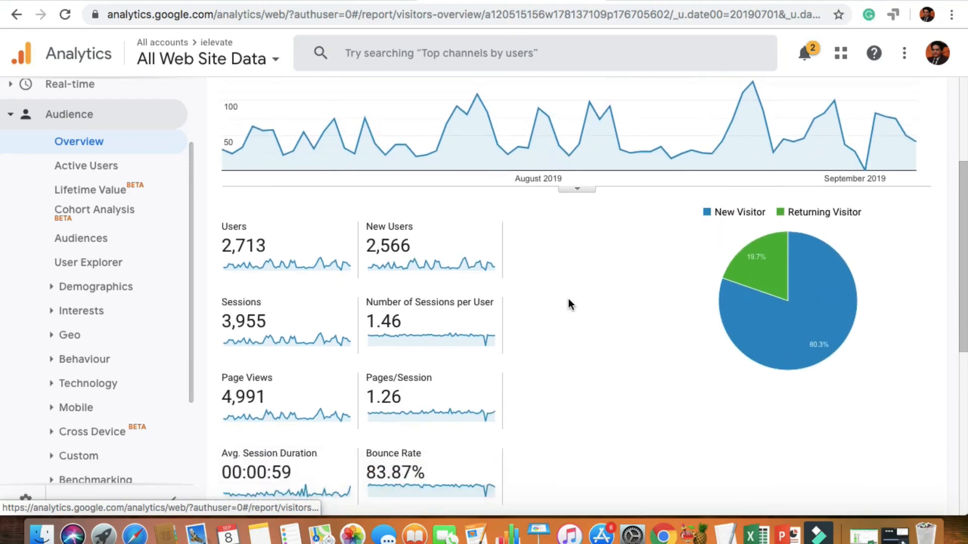
Search the segments for "new user" and add the New Users segment to the Audience Overview report alongside All Users
scroll(568, 305, "up", 2)
scroll(567, 304, "down", 2)
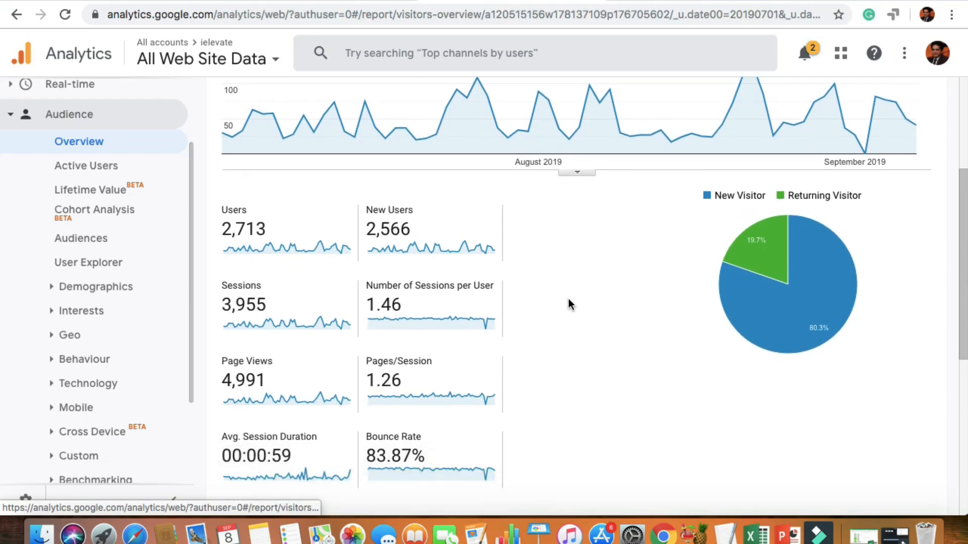
scroll(595, 287, "up", 5)
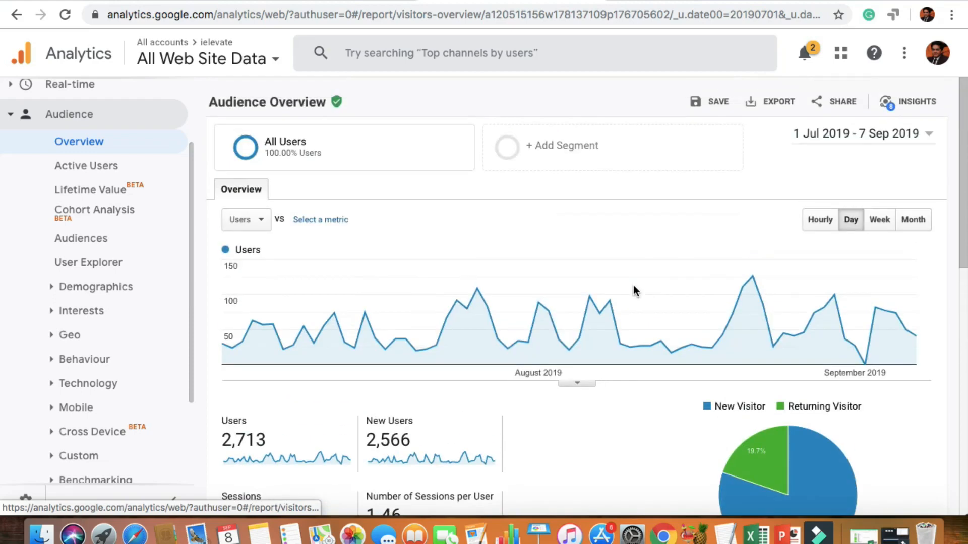
left_click(558, 147)
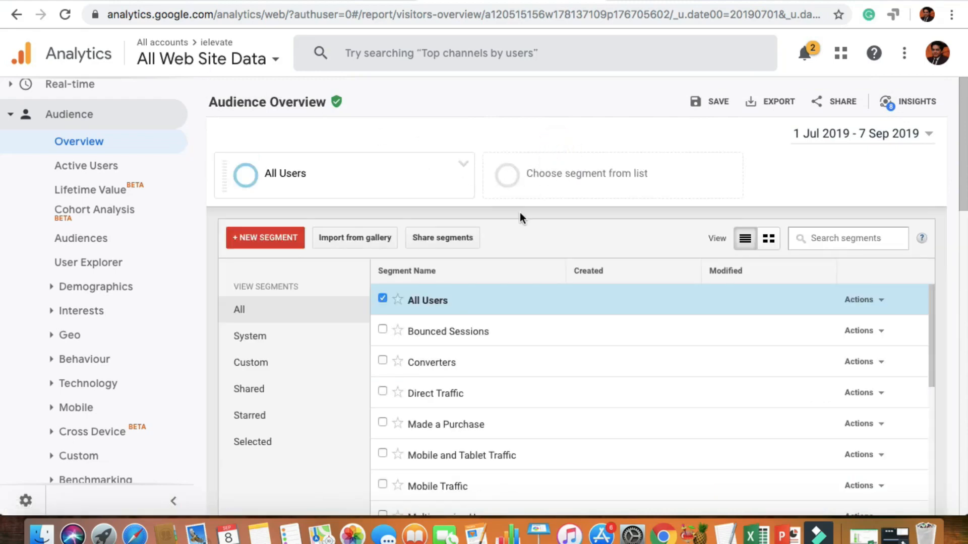
scroll(519, 213, "down", 3)
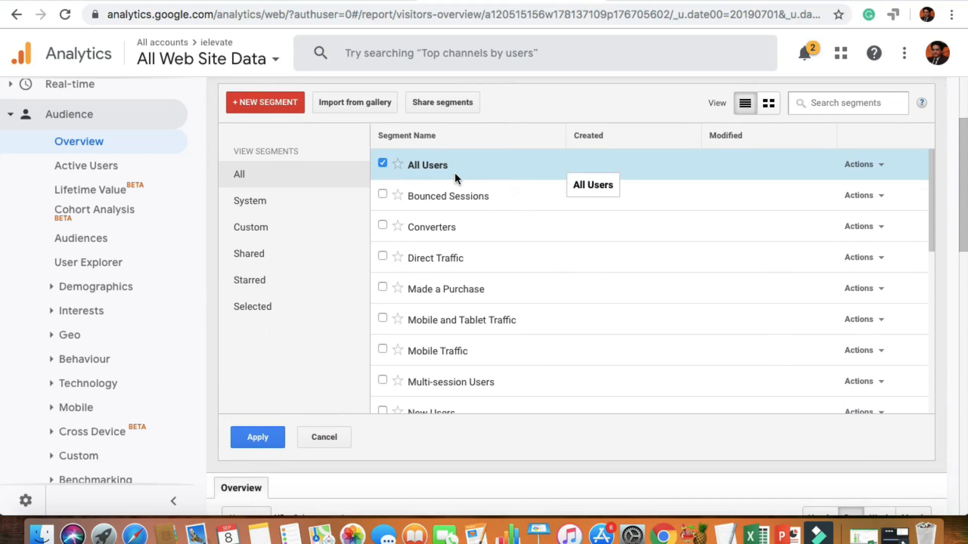
scroll(448, 189, "up", 1)
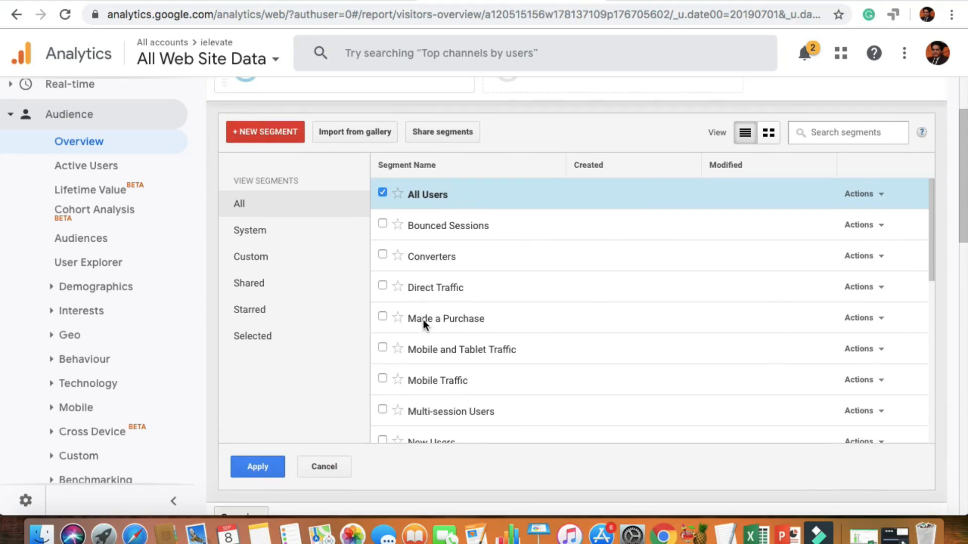
left_click(827, 132)
type("new user")
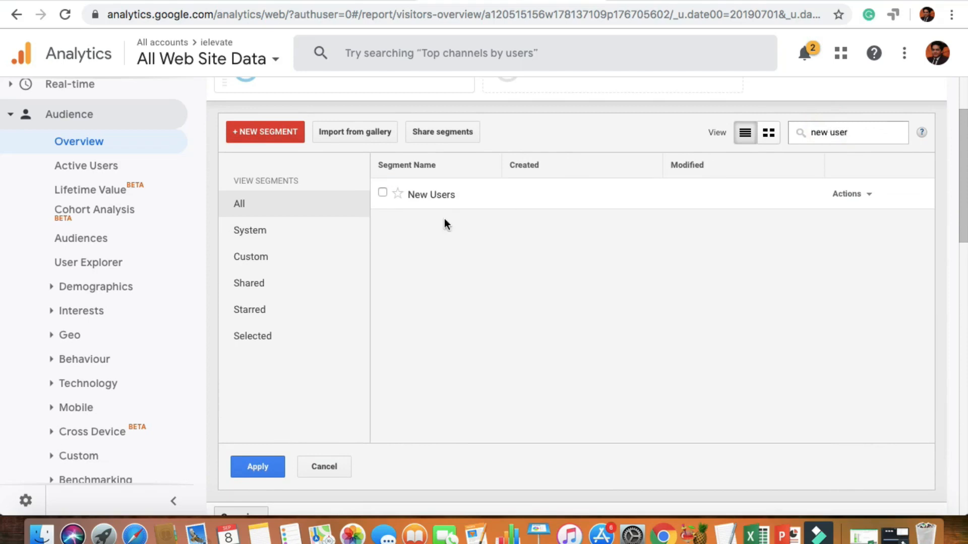
left_click(382, 192)
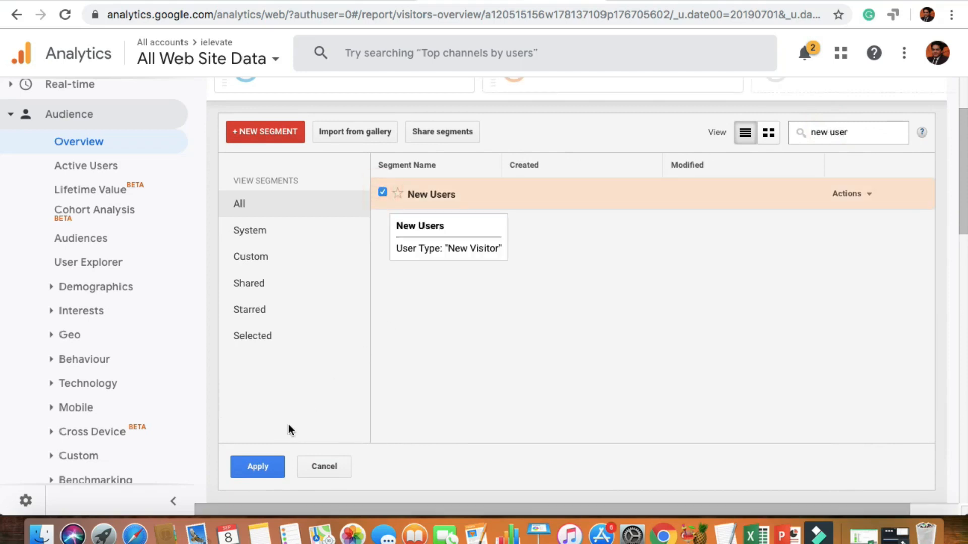
left_click(256, 466)
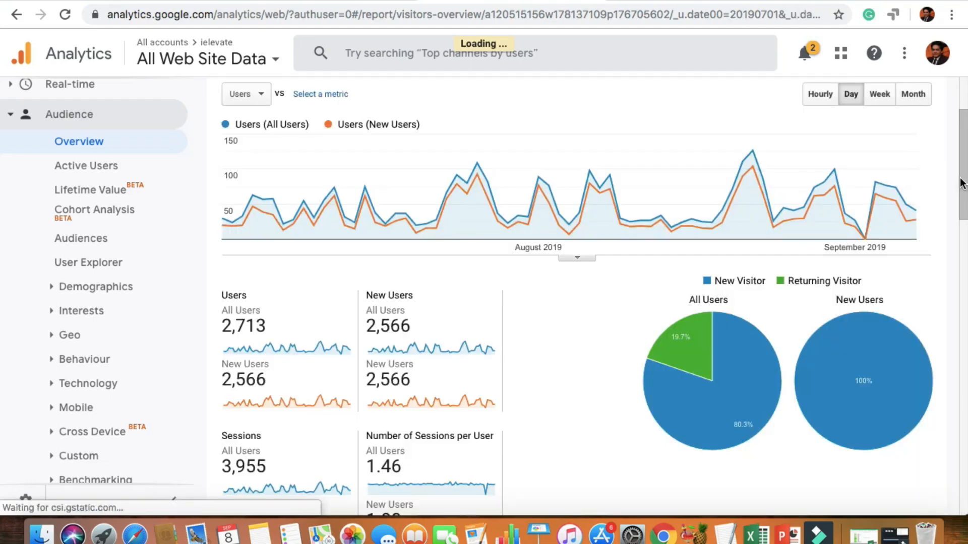
Compare the All Users and New Users figures for users, sessions, page views, session duration and bounce rate
scroll(963, 188, "down", 1)
scroll(964, 188, "down", 3)
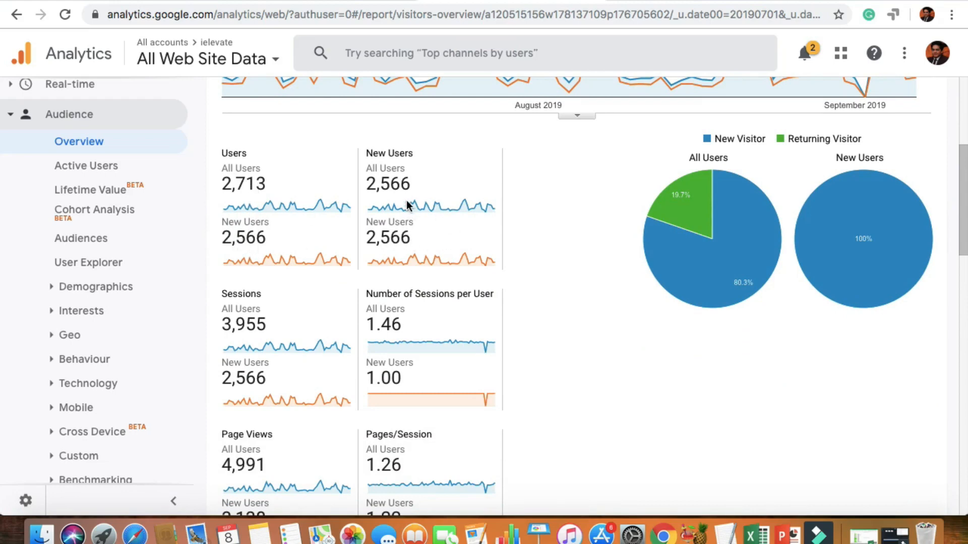
scroll(325, 287, "down", 3)
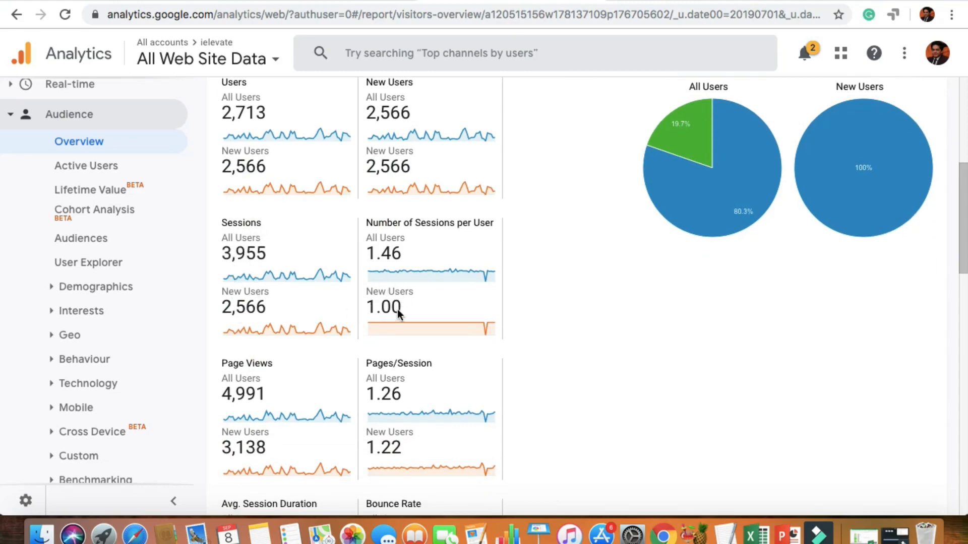
scroll(385, 304, "down", 1)
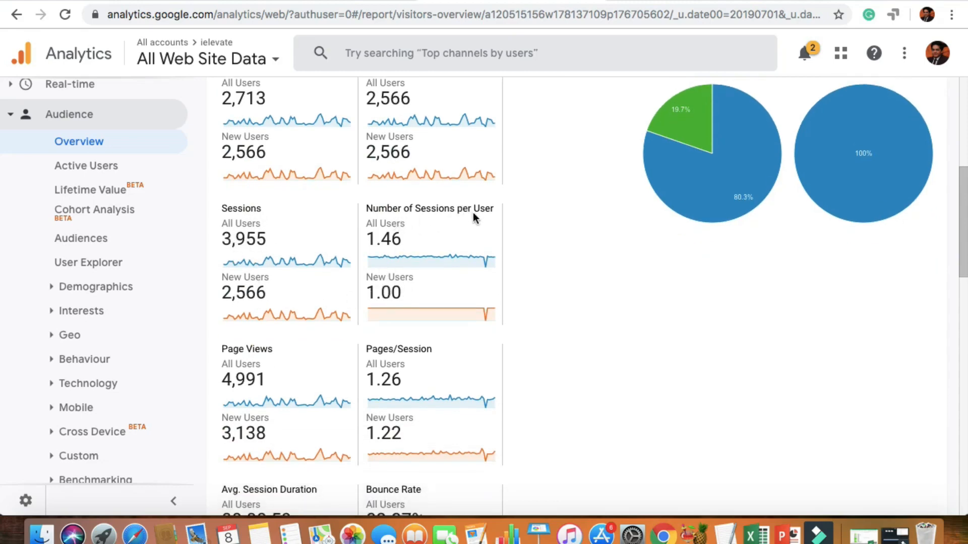
scroll(380, 343, "down", 3)
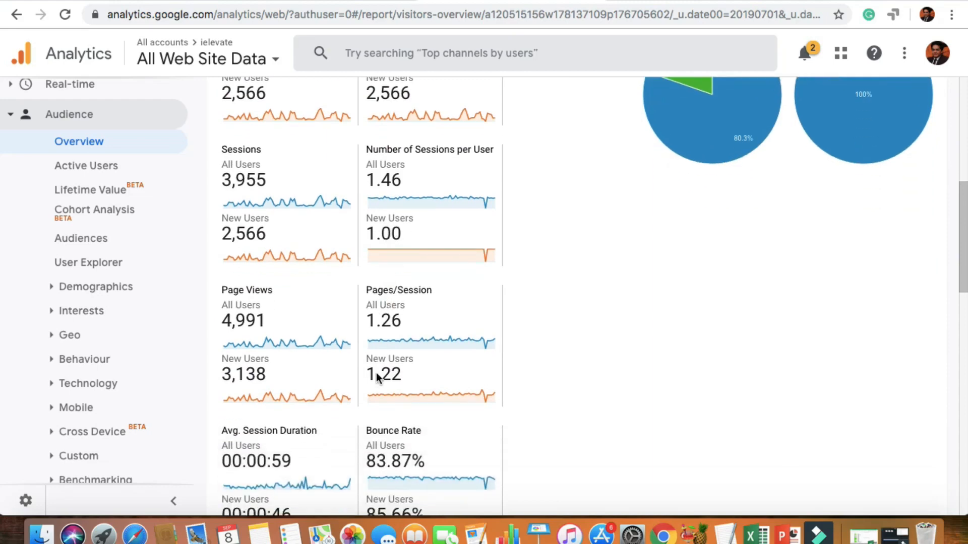
scroll(367, 390, "down", 3)
scroll(367, 389, "down", 2)
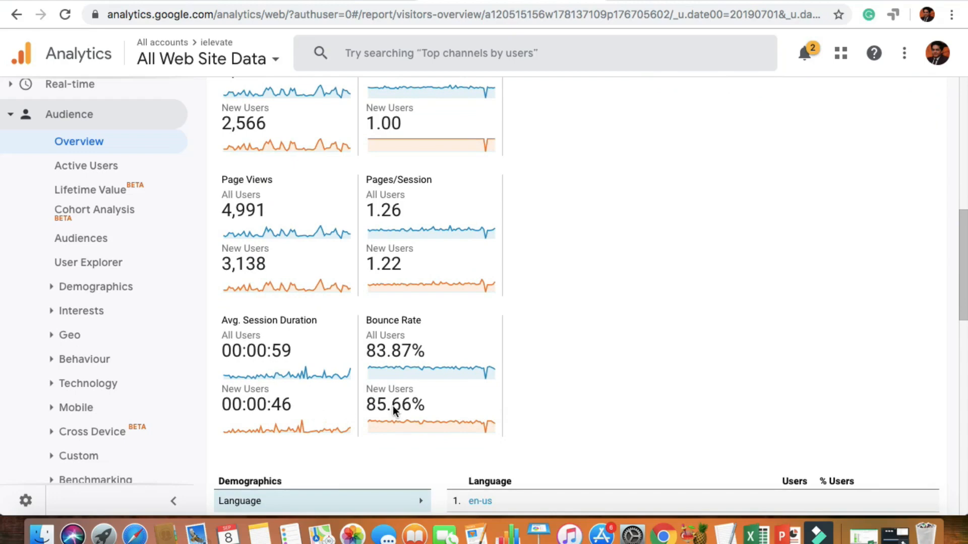
scroll(416, 408, "down", 3)
scroll(413, 404, "down", 2)
scroll(413, 405, "up", 6)
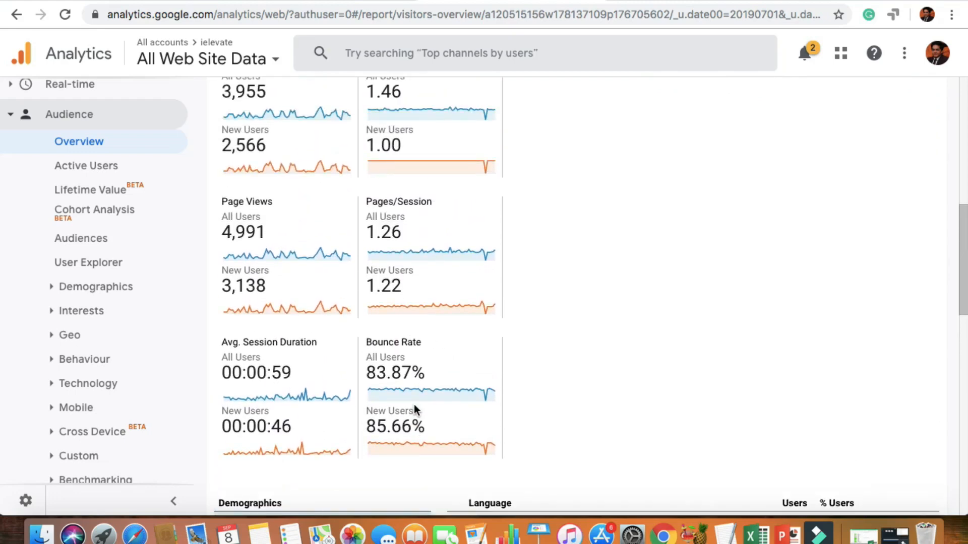
Search the segments for "returning" and add the Returning Users segment to the report as a third comparison
scroll(415, 407, "up", 15)
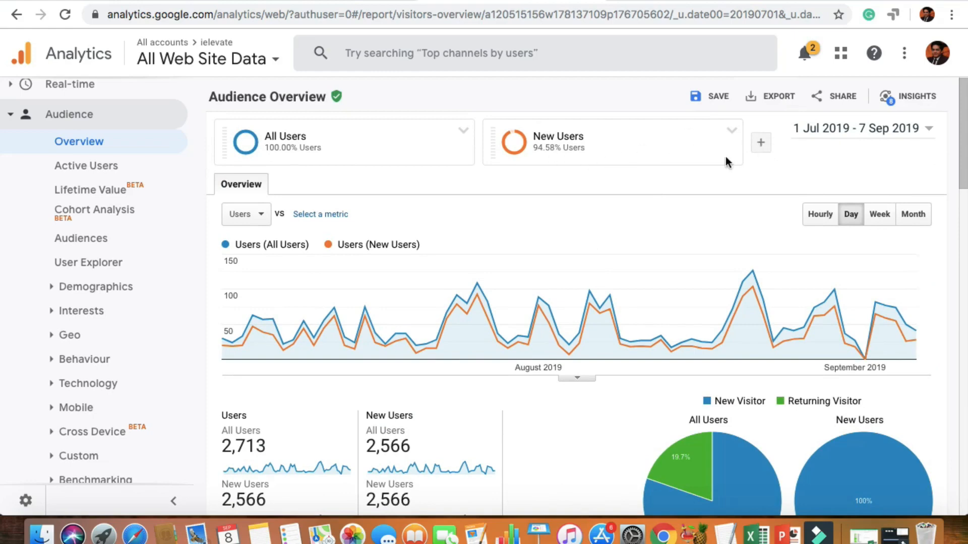
left_click(760, 144)
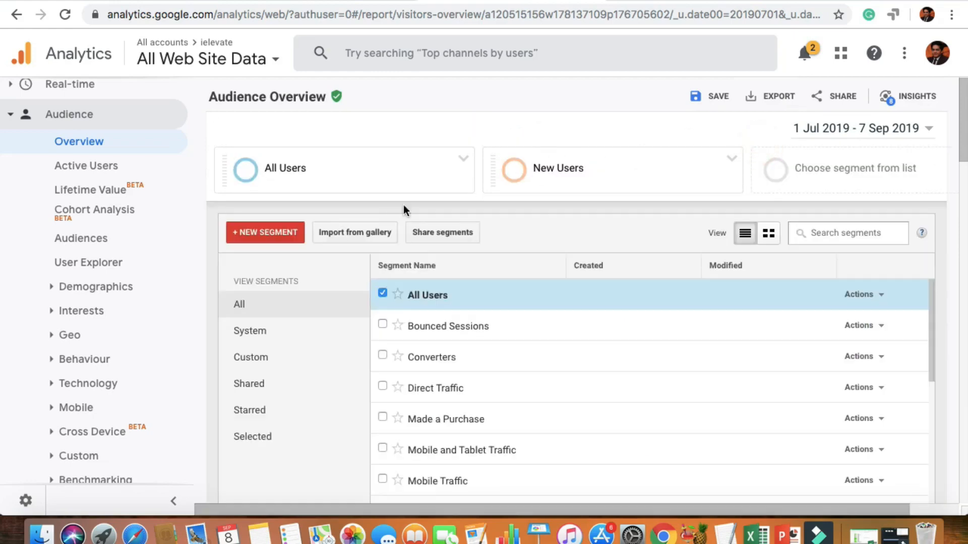
type("returning")
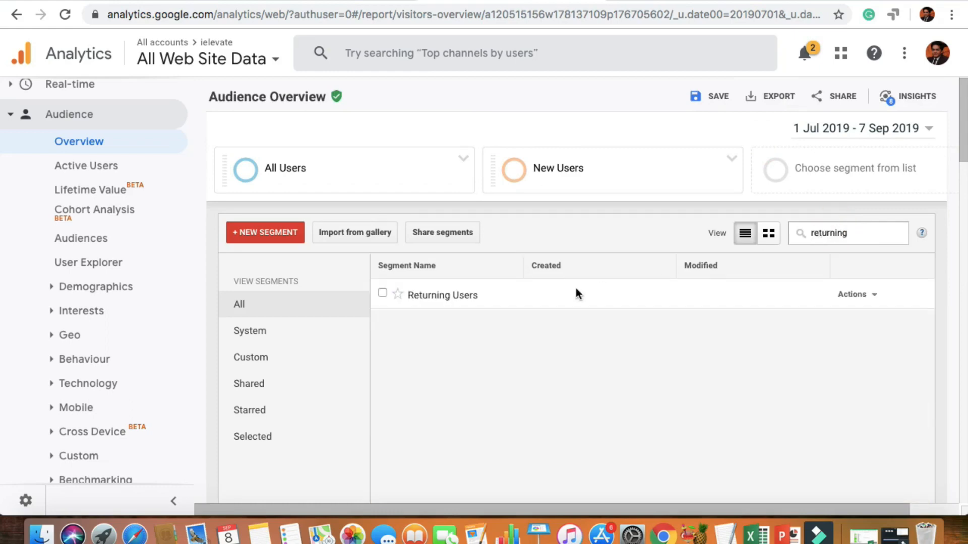
left_click(383, 293)
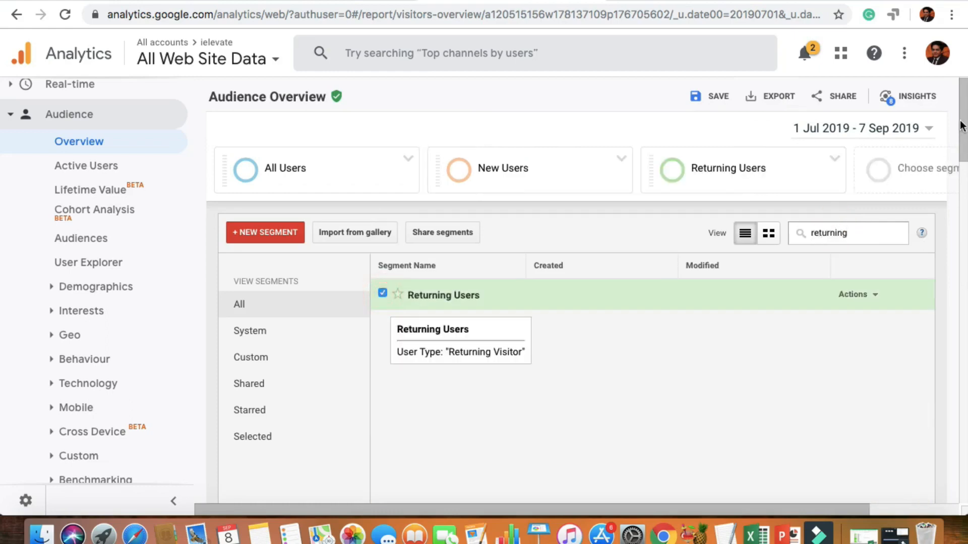
scroll(580, 196, "down", 6)
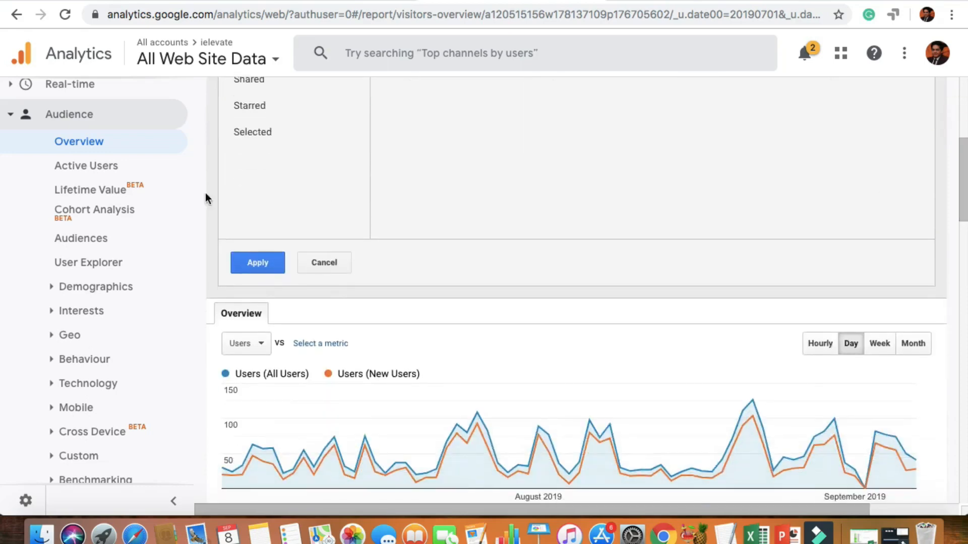
left_click(265, 259)
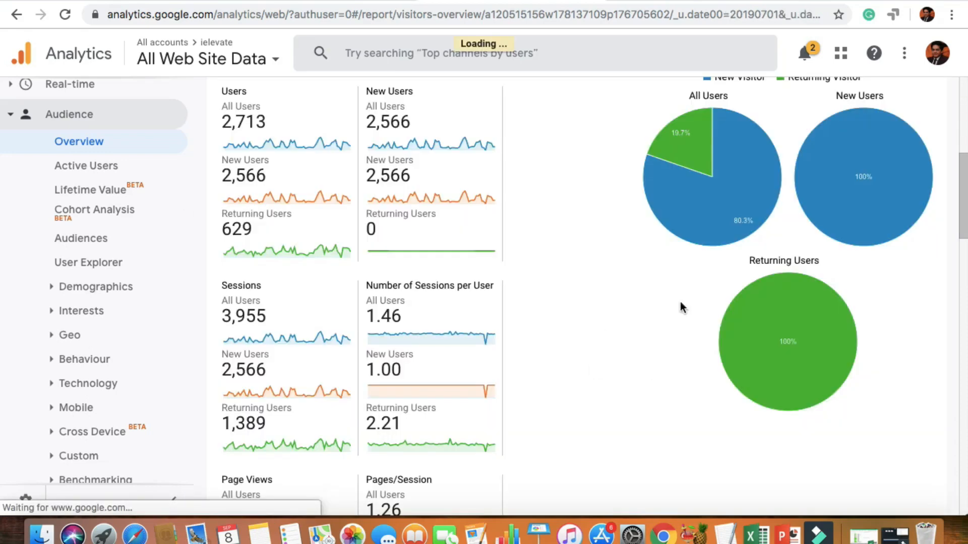
Compare Returning Users with All Users and New Users across the trend graph, metric tiles and visitor pie charts
scroll(607, 323, "up", 5)
scroll(606, 321, "down", 2)
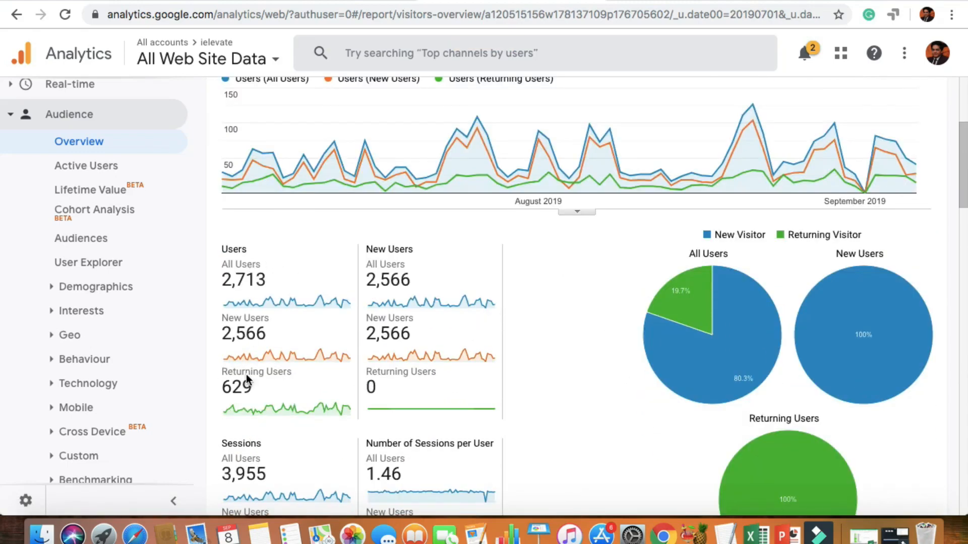
scroll(599, 368, "down", 6)
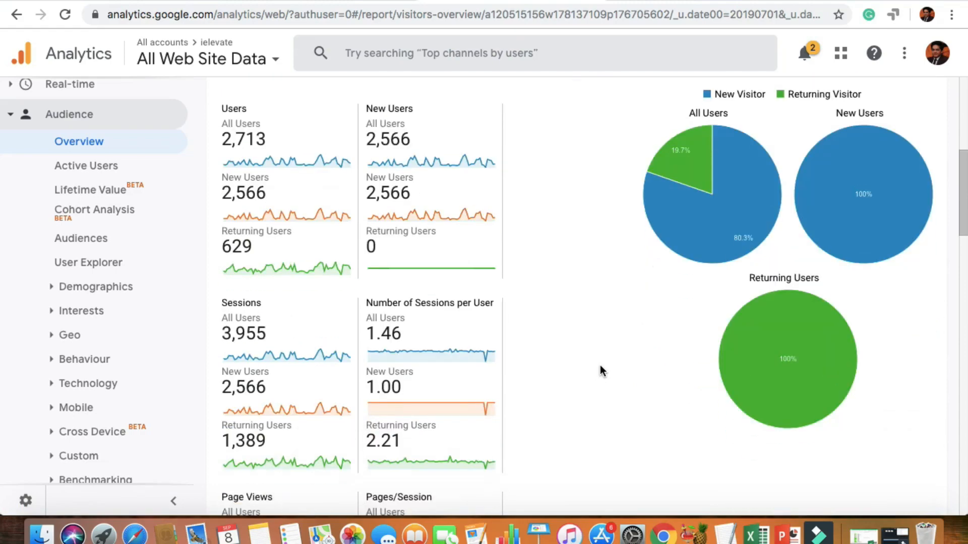
scroll(600, 368, "down", 2)
scroll(600, 368, "up", 5)
scroll(600, 368, "down", 8)
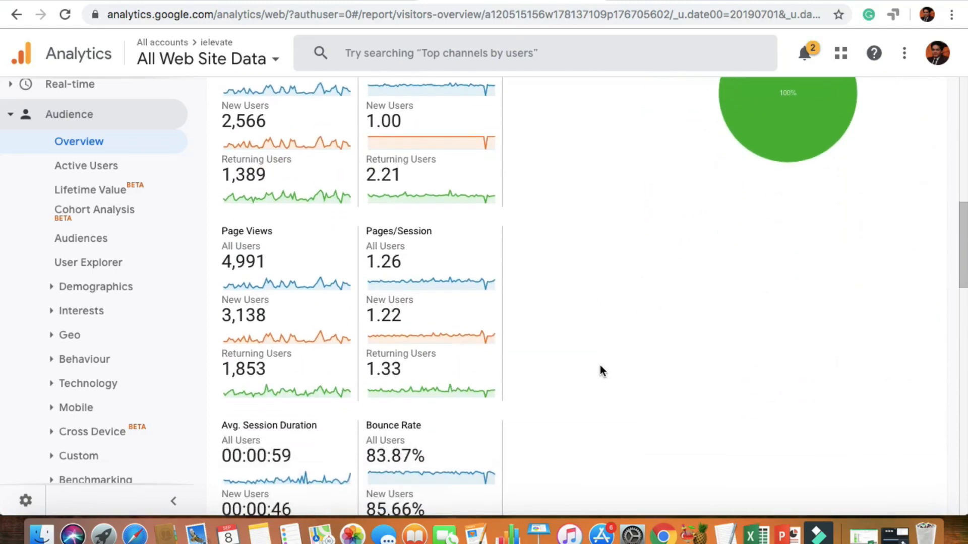
scroll(599, 370, "down", 1)
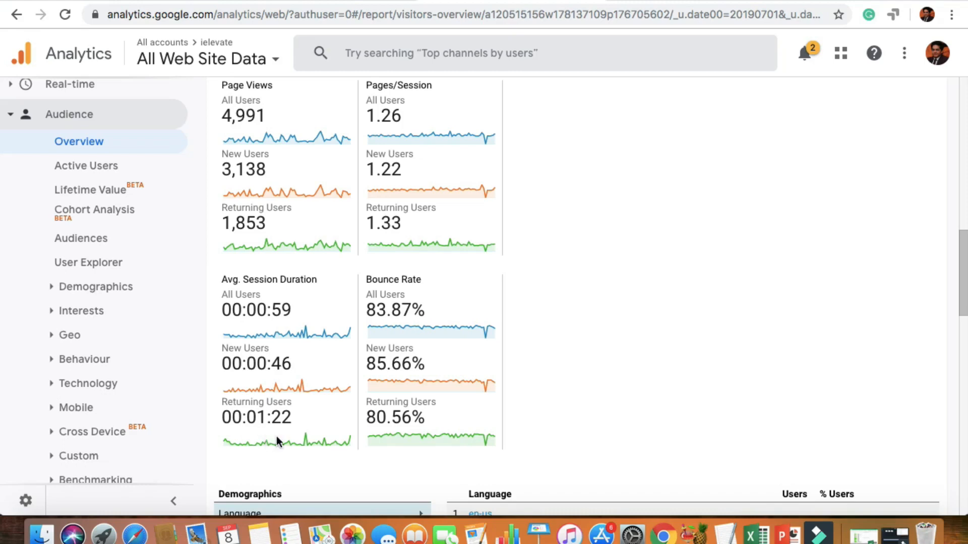
scroll(686, 232, "up", 3)
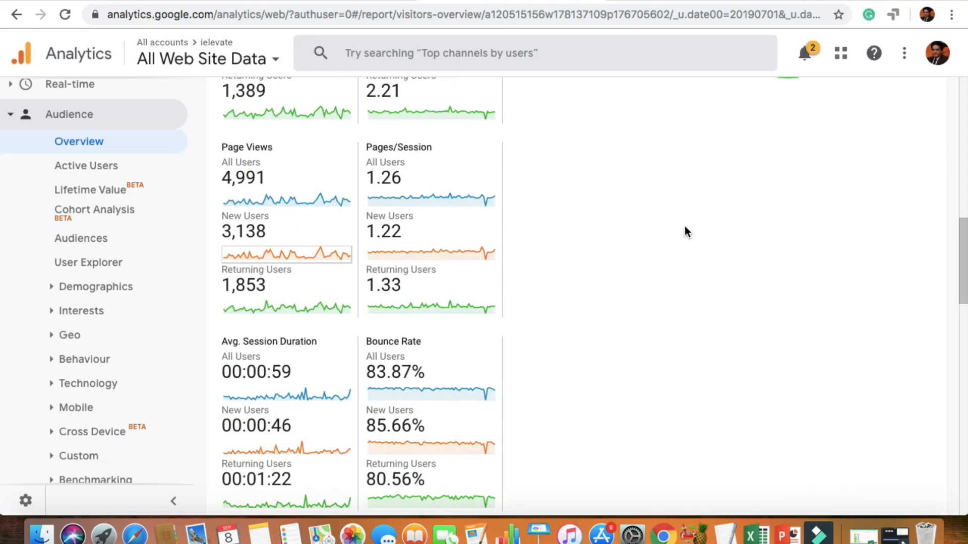
scroll(685, 232, "up", 20)
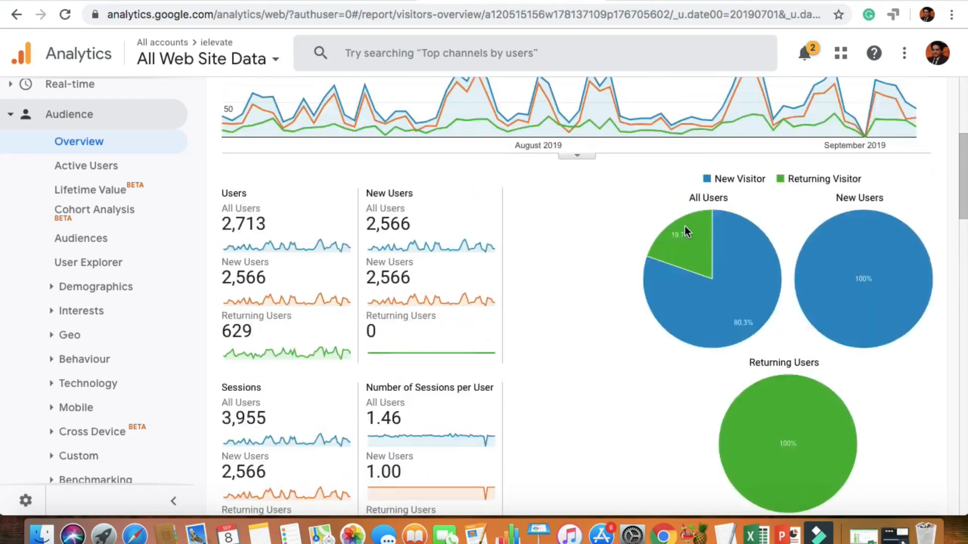